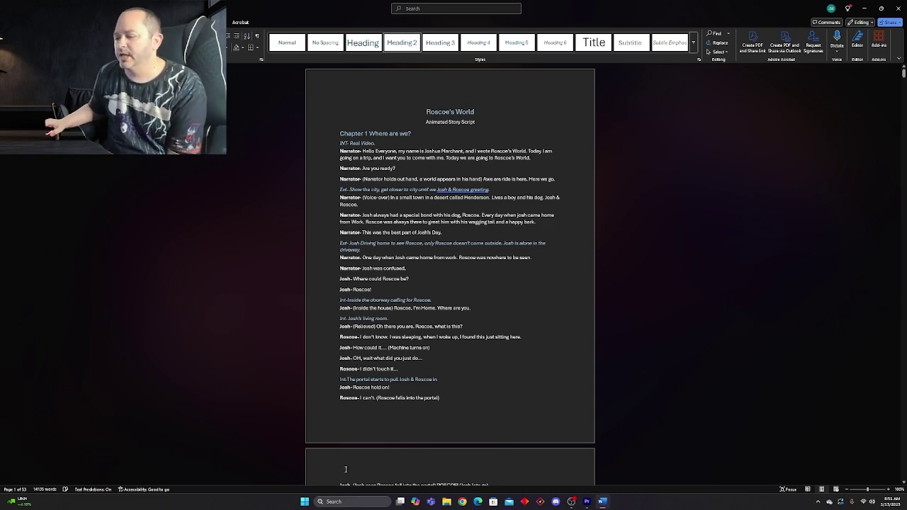
# - Switch to Adobe Animate and scale the living room background image down to fit the stage
pyautogui.click(306, 502)
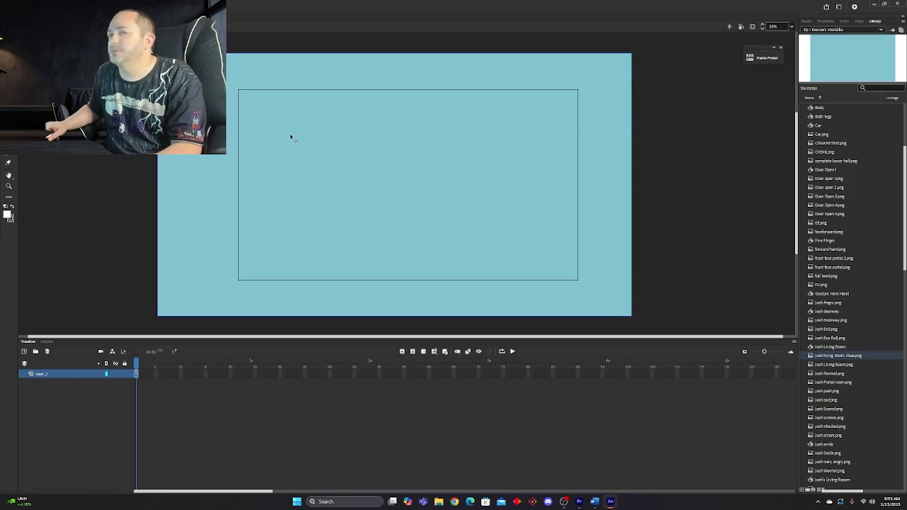
pyautogui.press('q')
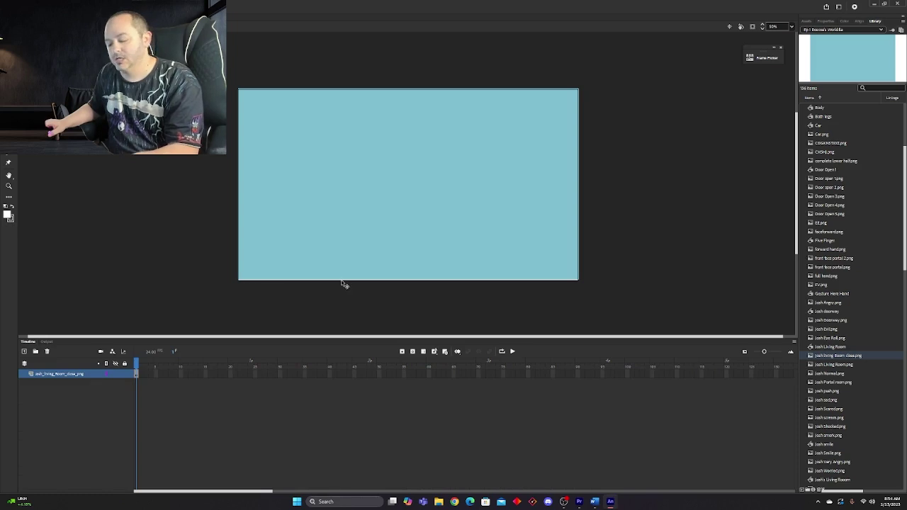
# - Paste the character's parts onto the stage and distribute them to separate layers
pyautogui.hotkey('ctrl', 'v')
pyautogui.rightClick(408, 164)
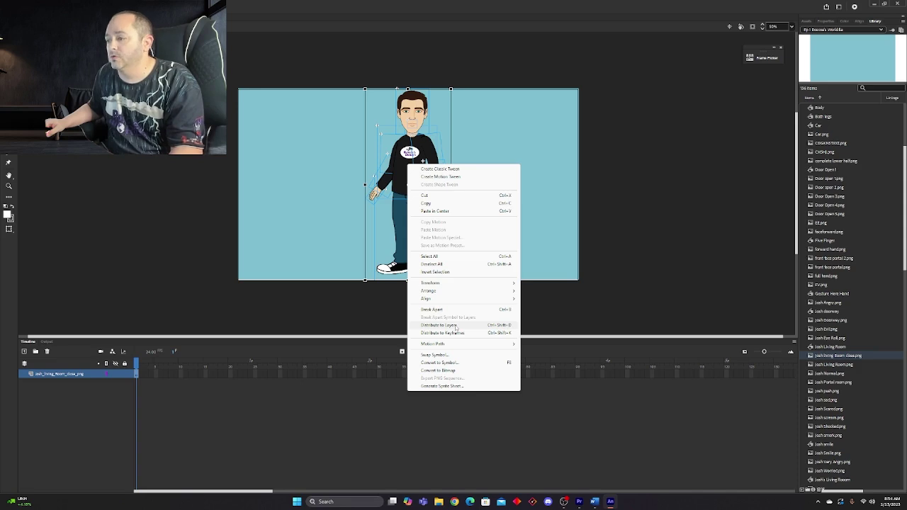
pyautogui.click(453, 326)
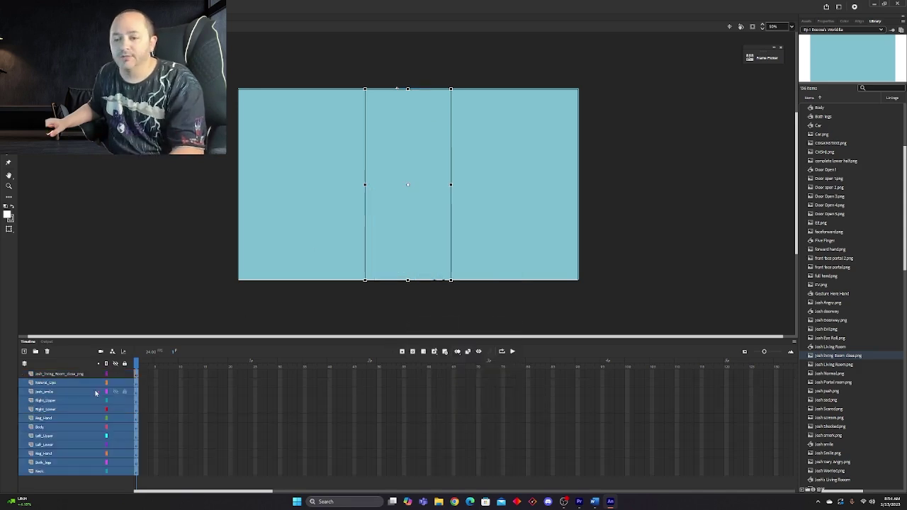
# - Move the living room background layer beneath all of the character's layers
pyautogui.click(91, 375)
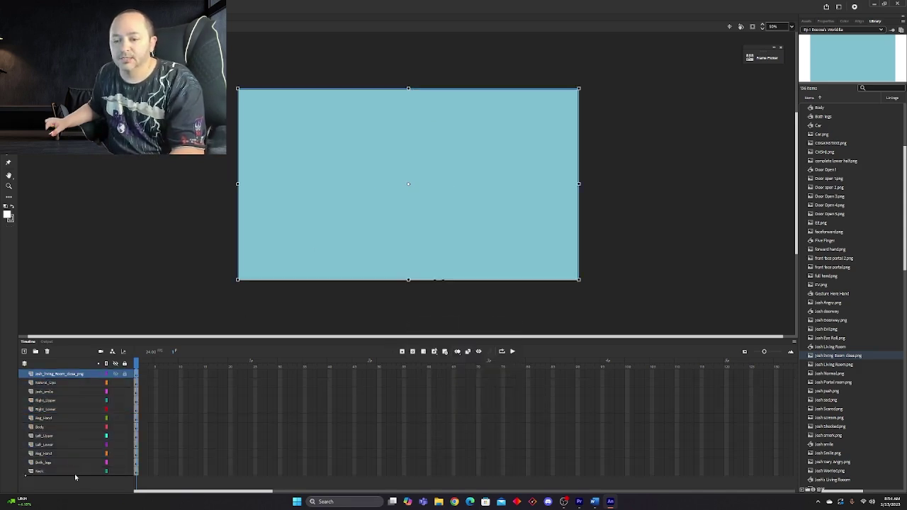
pyautogui.moveTo(75, 477); pyautogui.dragTo(75, 474)
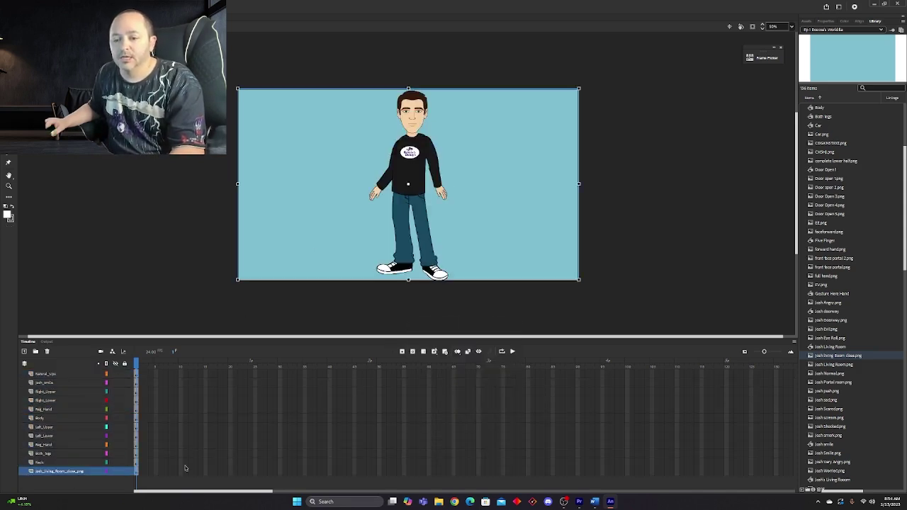
# - Examine the available head expressions and hand poses in the Frame Picker
pyautogui.click(409, 122)
pyautogui.click(770, 56)
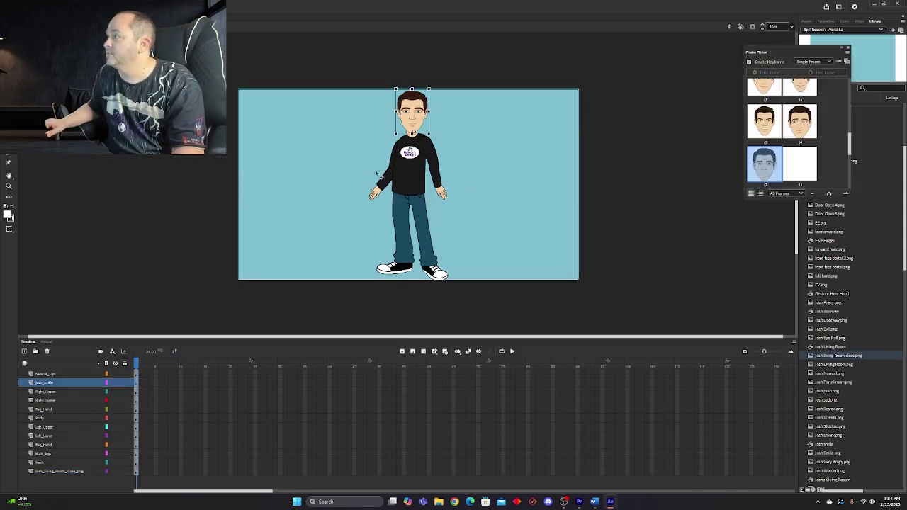
pyautogui.click(440, 192)
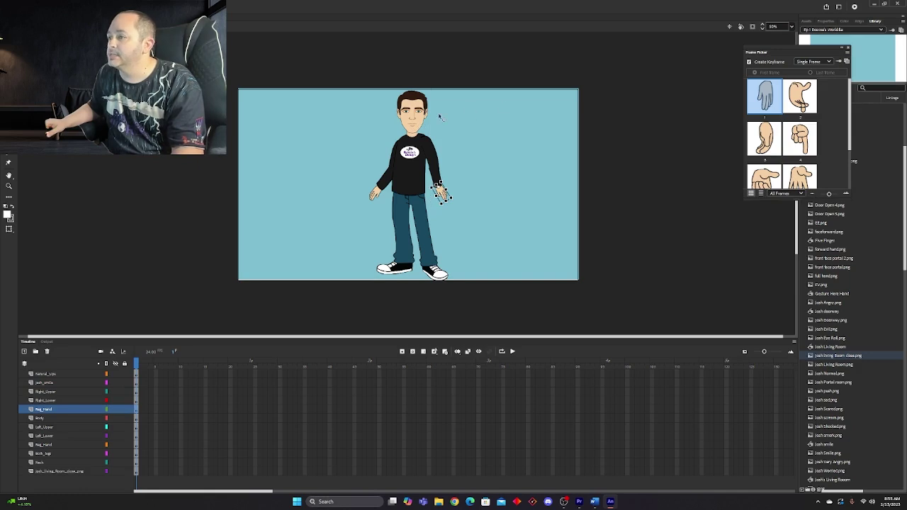
pyautogui.click(840, 48)
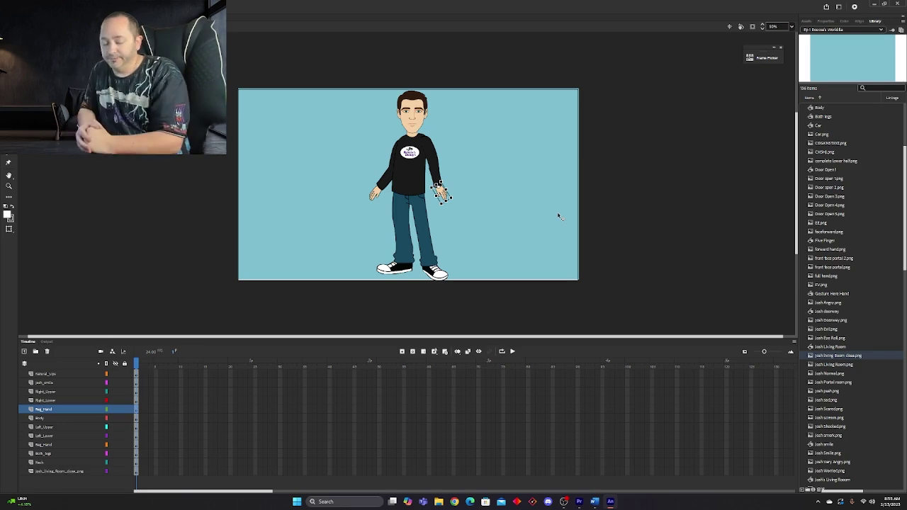
# - Enlarge the character so the upper body fills the stage, and extend every layer to about frame 75
pyautogui.click(63, 418)
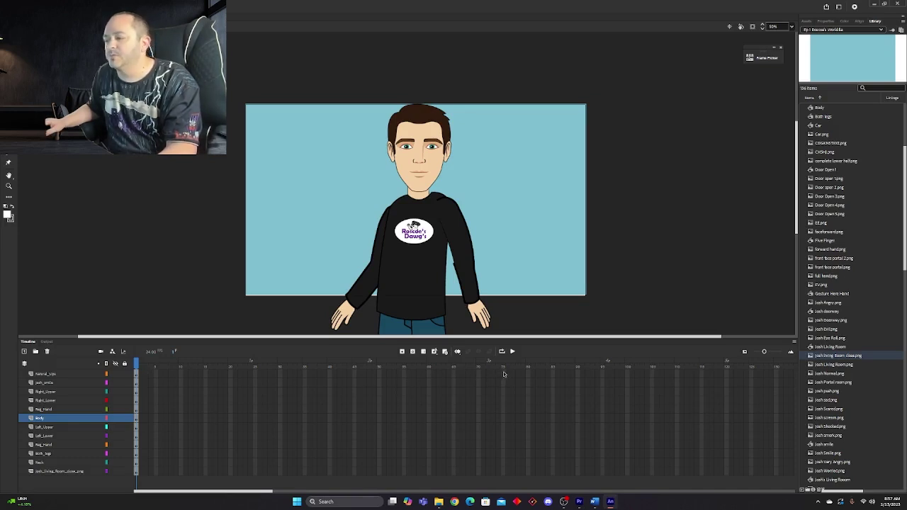
pyautogui.moveTo(503, 371); pyautogui.dragTo(501, 476)
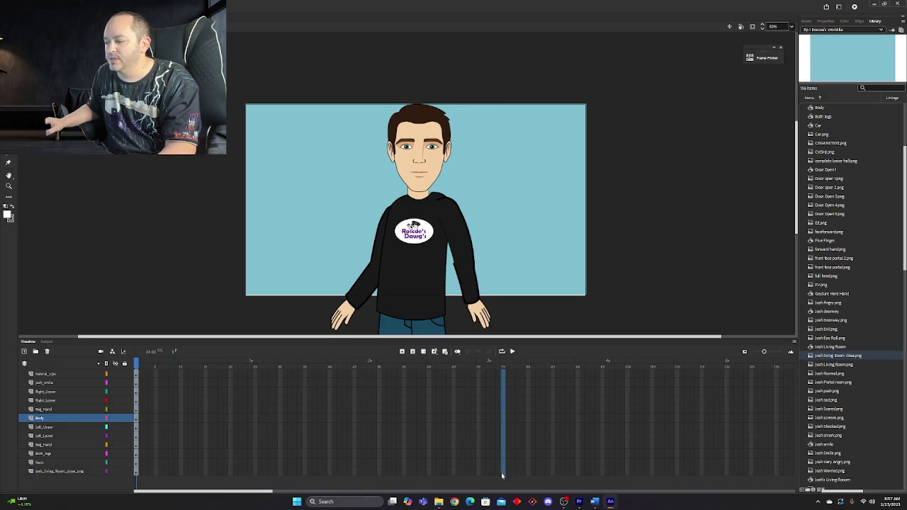
pyautogui.hotkey('ctrl', 'alt', 'a')
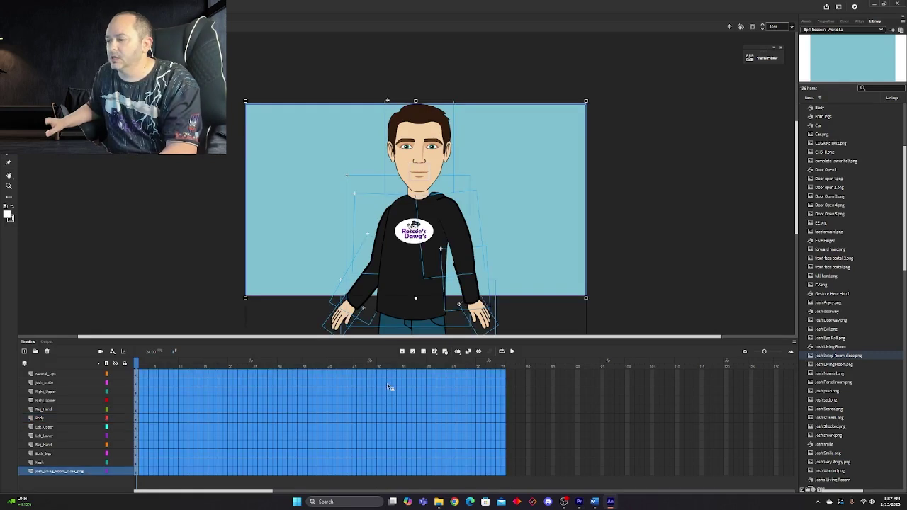
pyautogui.click(423, 352)
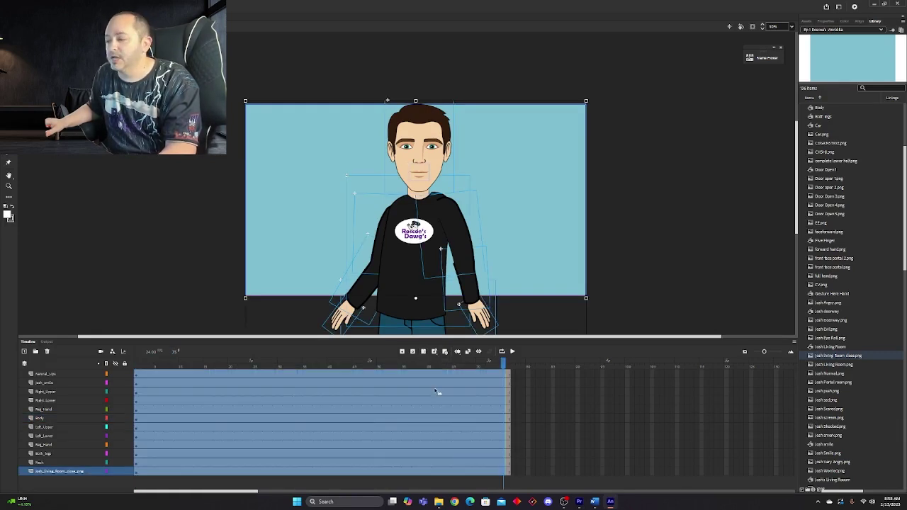
pyautogui.click(547, 425)
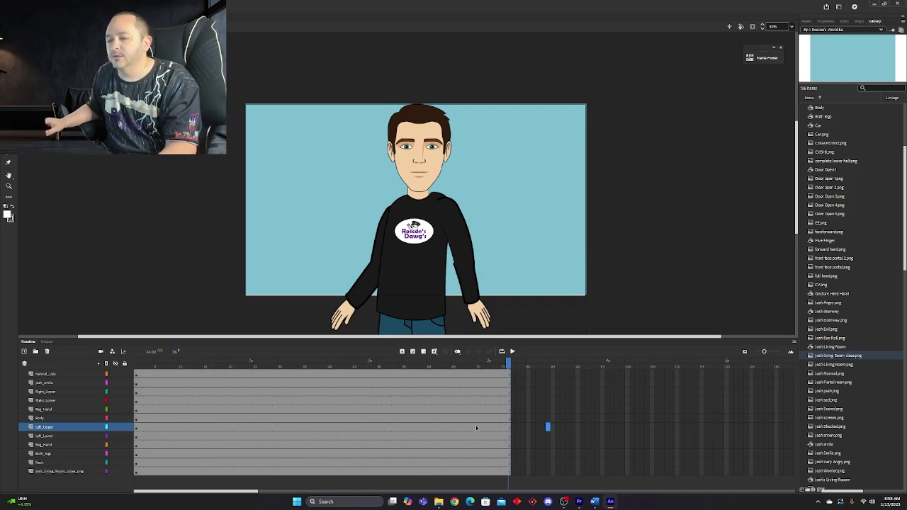
pyautogui.click(413, 425)
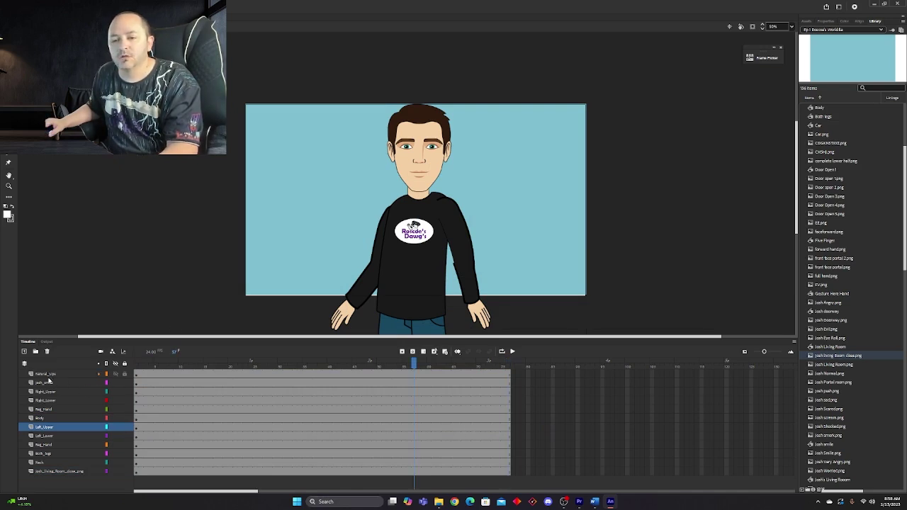
# - Add a new layer above the lips layer and name it Audio
pyautogui.click(44, 373)
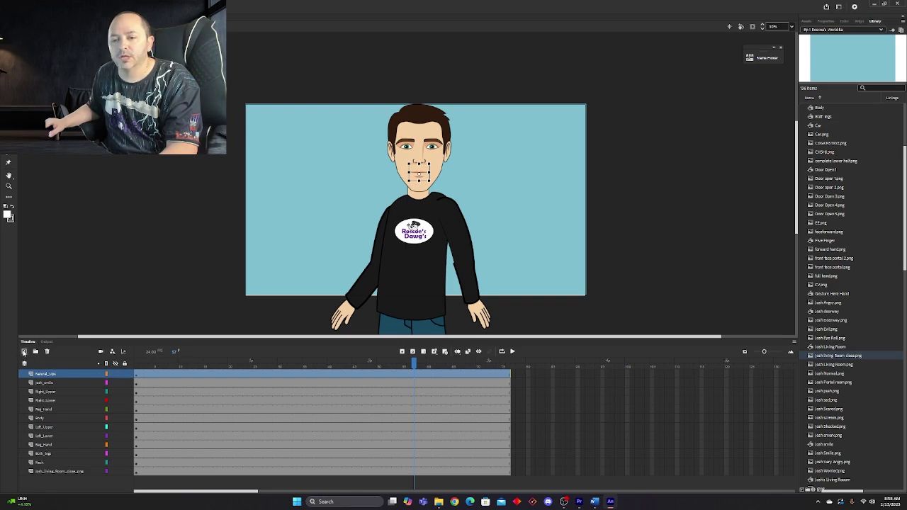
pyautogui.click(24, 352)
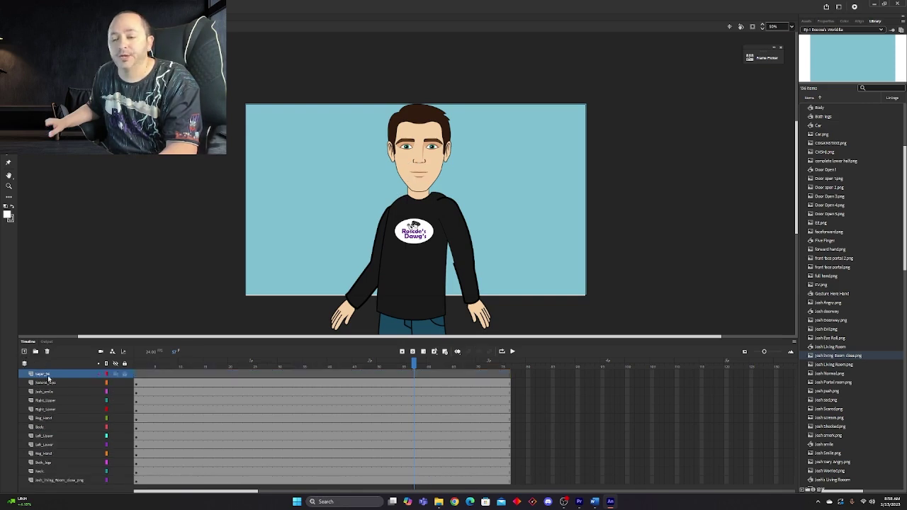
pyautogui.doubleClick(45, 373)
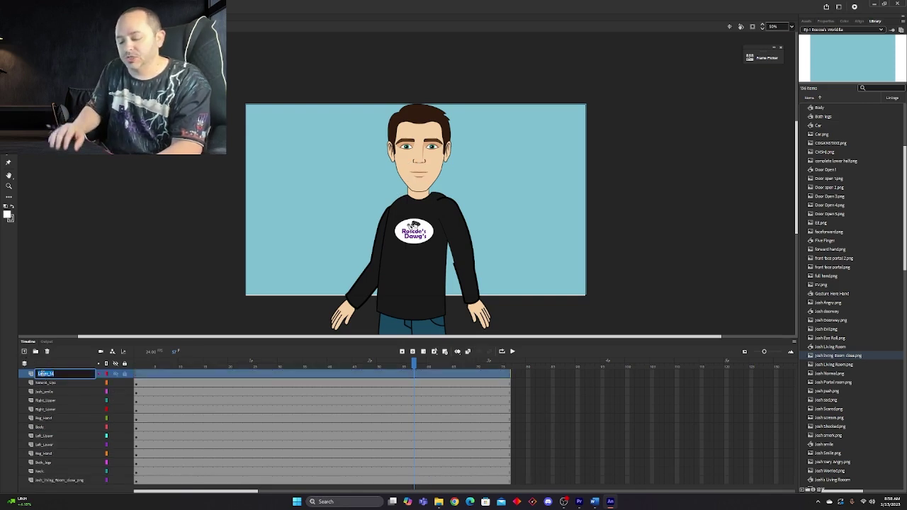
pyautogui.write('Audio')
pyautogui.press('Return')
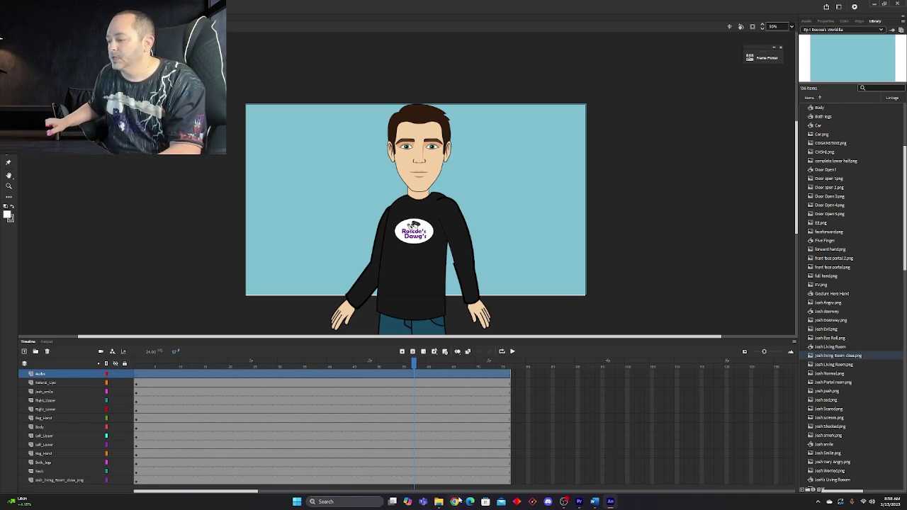
# - Import the dialogue sound onto the Audio layer and play the timeline
pyautogui.hotkey('alt', 'f')
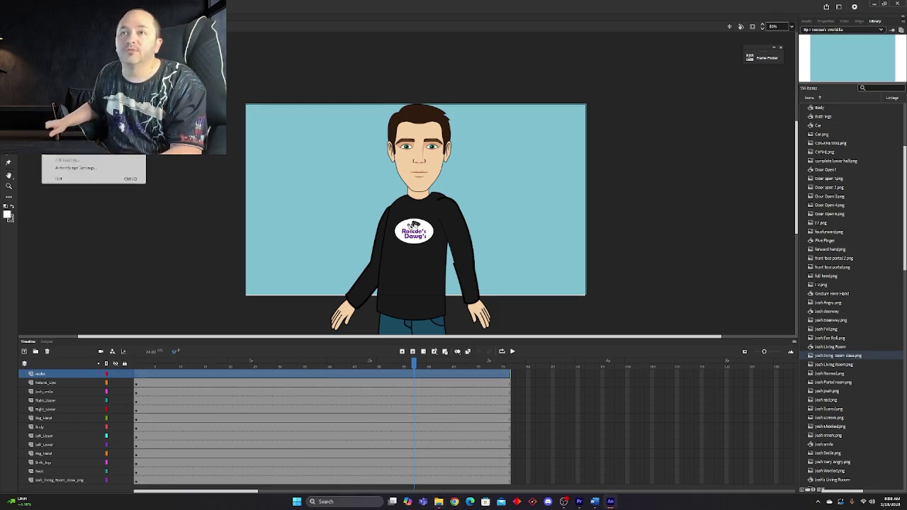
pyautogui.click(512, 351)
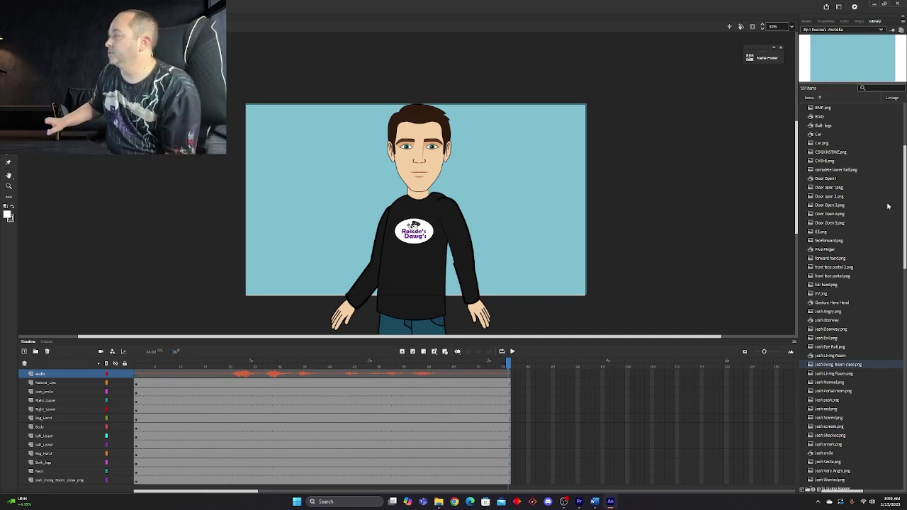
# - Lip-sync the Natural Lips symbol to the sound in the Audio layer and play the result
pyautogui.click(826, 20)
pyautogui.click(808, 21)
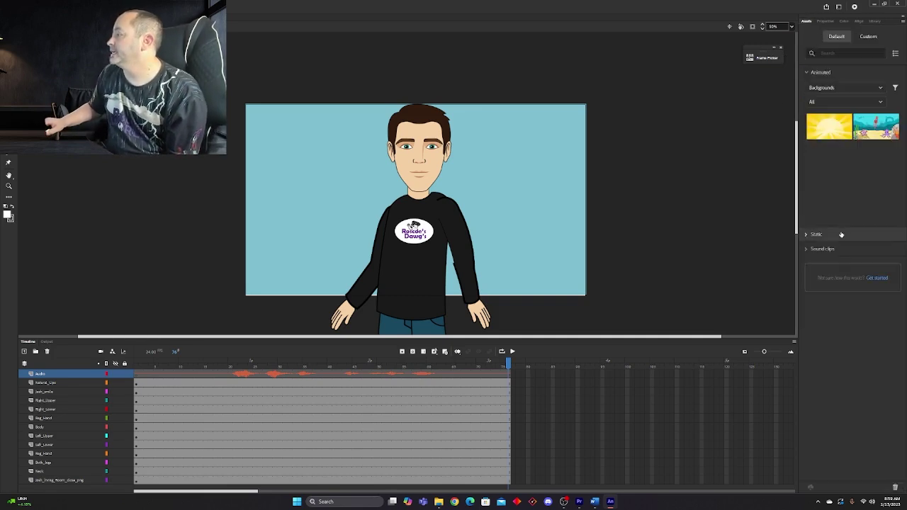
pyautogui.click(826, 21)
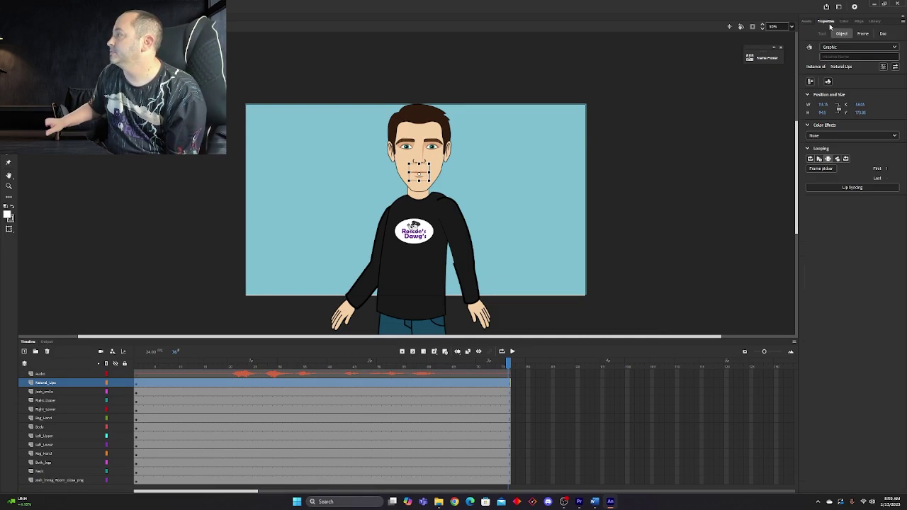
pyautogui.click(846, 187)
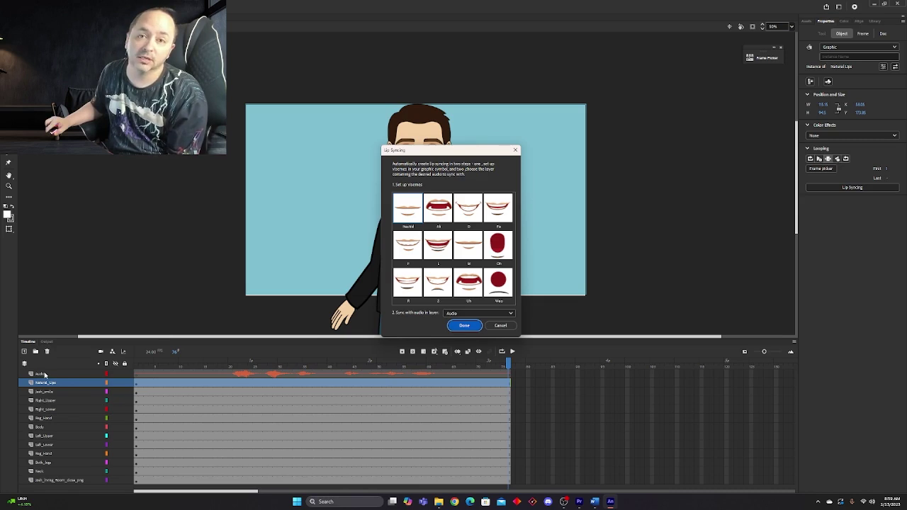
pyautogui.click(464, 327)
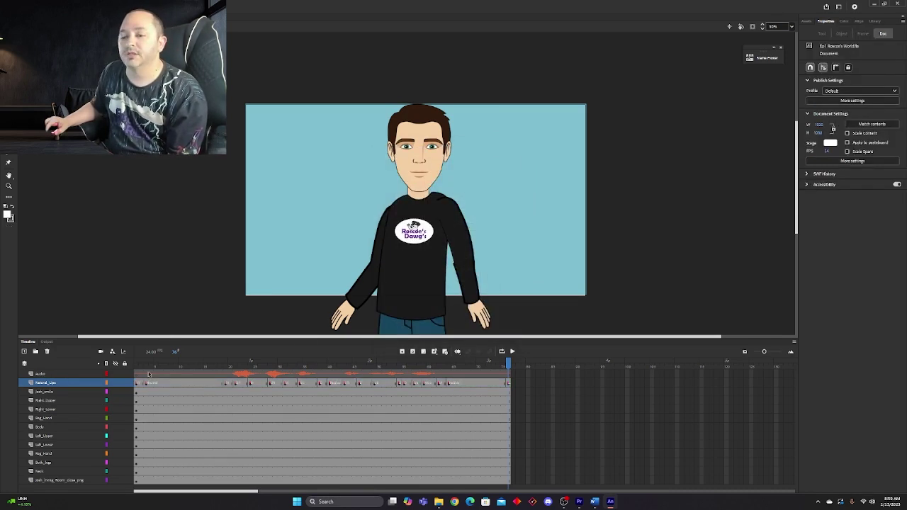
pyautogui.click(512, 351)
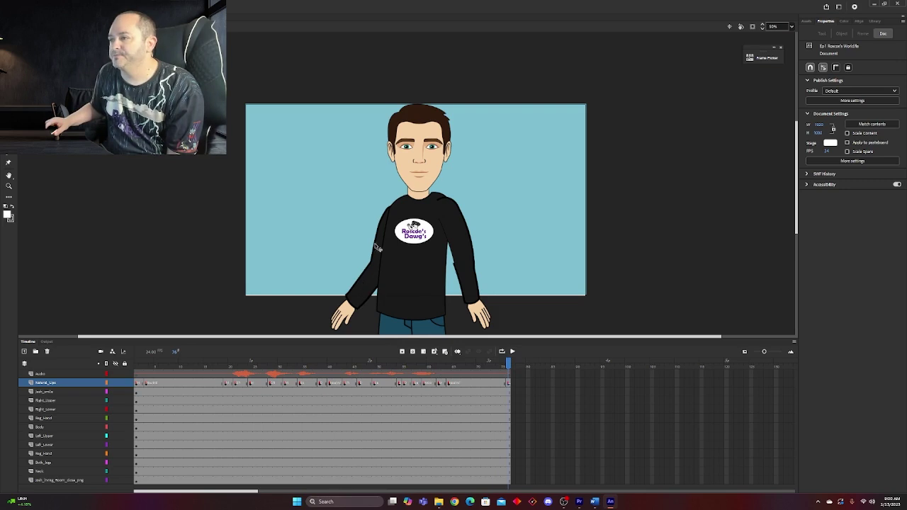
# - Keyframe both arms and hands every two frames from frame 17 to 23, swinging them outward and up
pyautogui.click(542, 292)
pyautogui.click(230, 418)
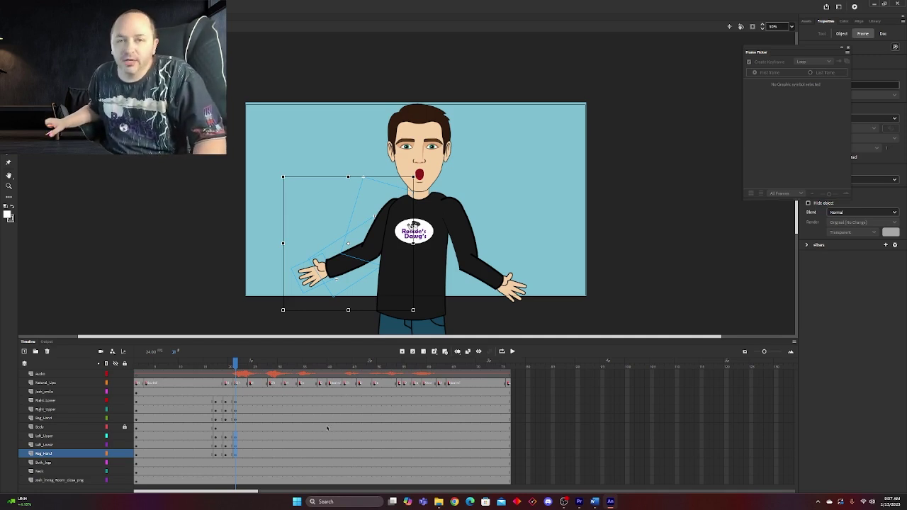
pyautogui.click(449, 266)
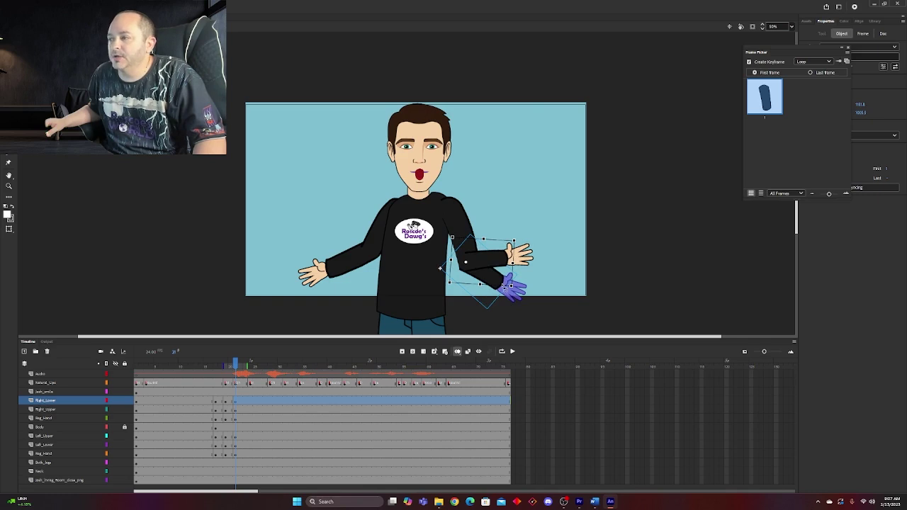
pyautogui.moveTo(504, 286); pyautogui.dragTo(503, 286)
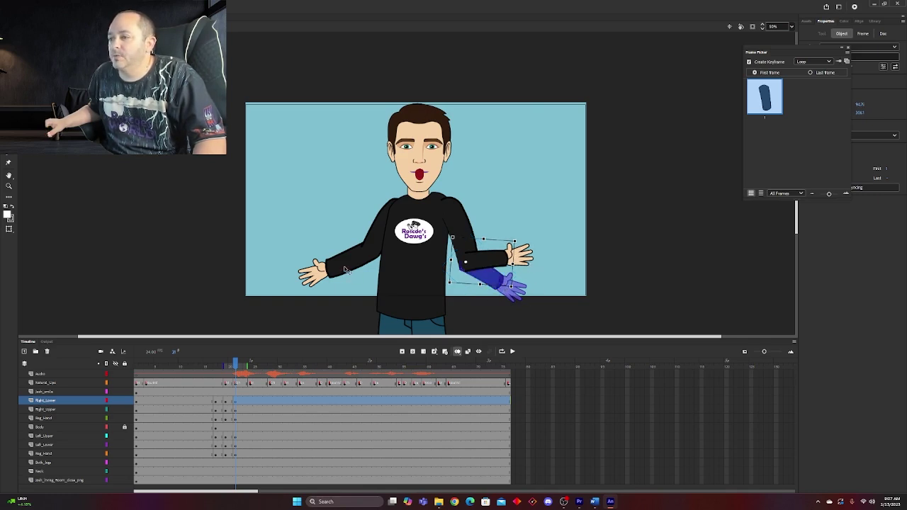
pyautogui.click(345, 270)
pyautogui.click(248, 428)
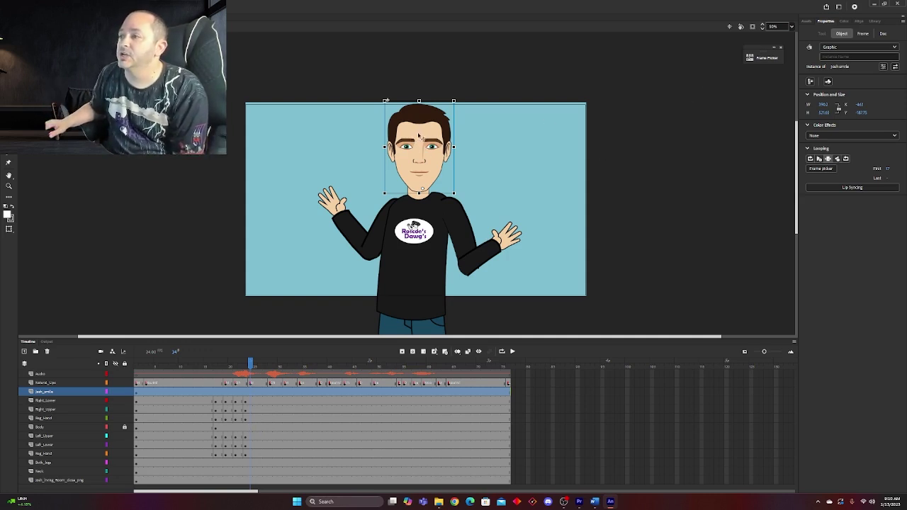
# - Examine the head symbol's expressions in the Frame Picker, and play back the arm animation
pyautogui.click(775, 48)
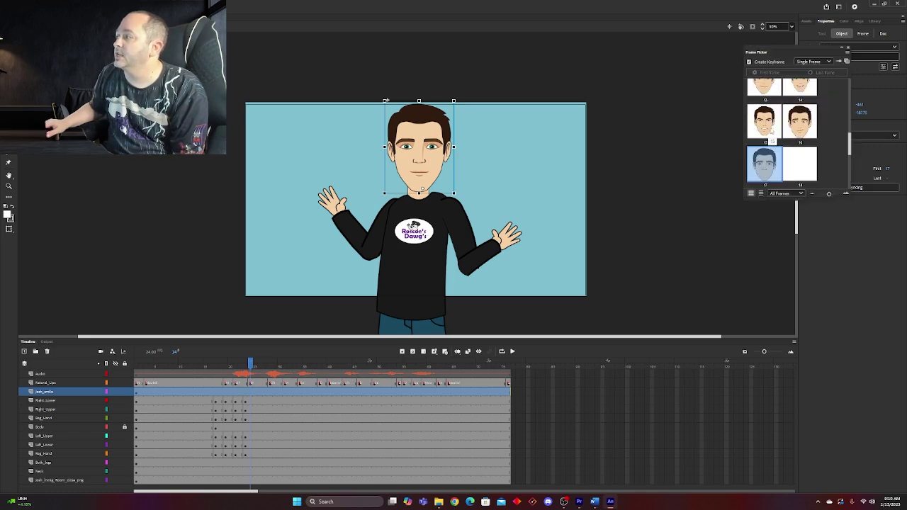
pyautogui.click(649, 314)
pyautogui.press('Return')
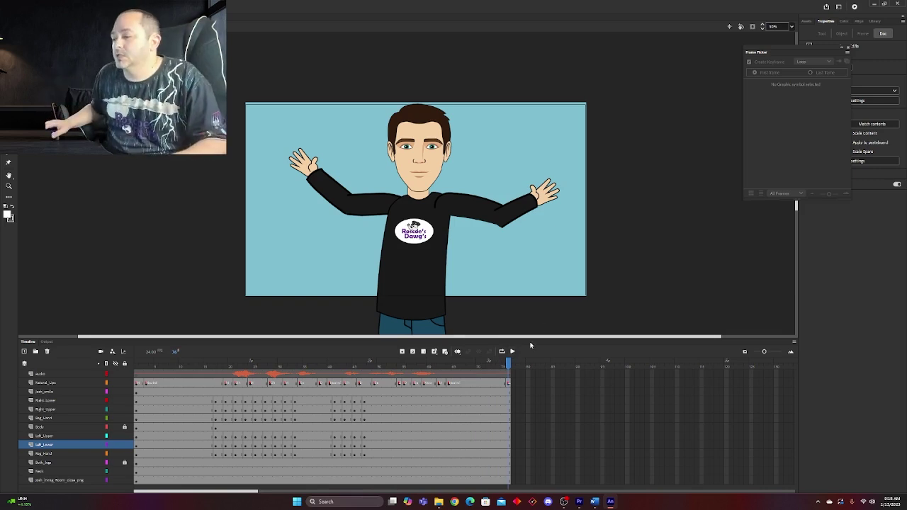
# - Change the right arm's hand at frame 49 to pose 2 from the Frame Picker
pyautogui.click(374, 401)
pyautogui.click(546, 190)
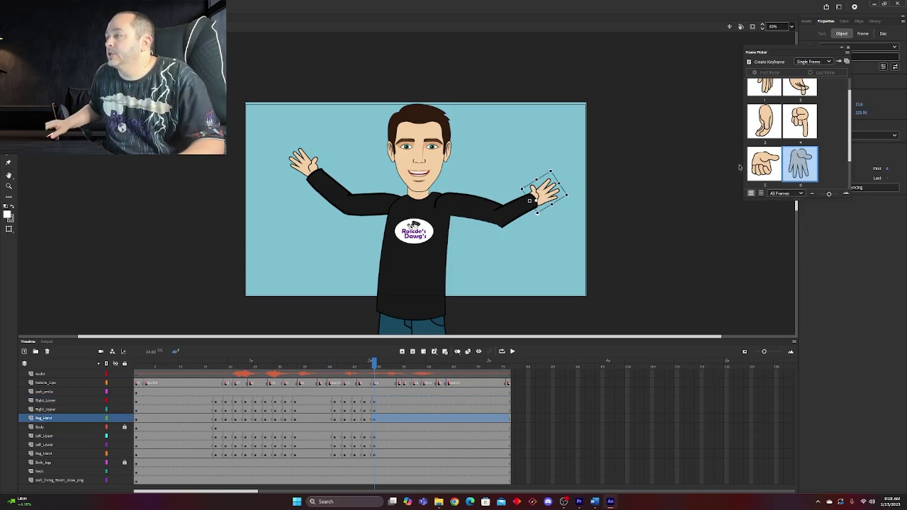
pyautogui.scroll(2, 799, 138)
pyautogui.click(808, 106)
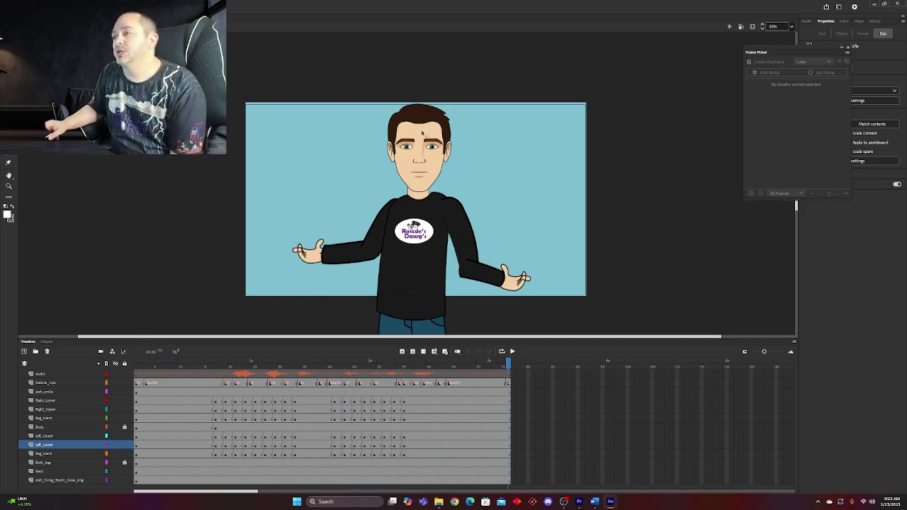
# - Set the head at frame 28 to the closed-eyes pose 3 from the Frame Picker
pyautogui.click(443, 126)
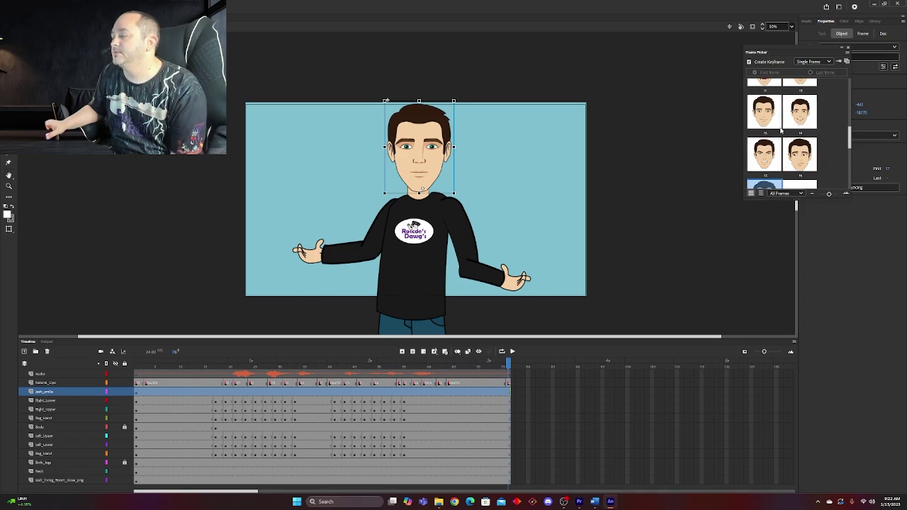
pyautogui.scroll(2, 786, 130)
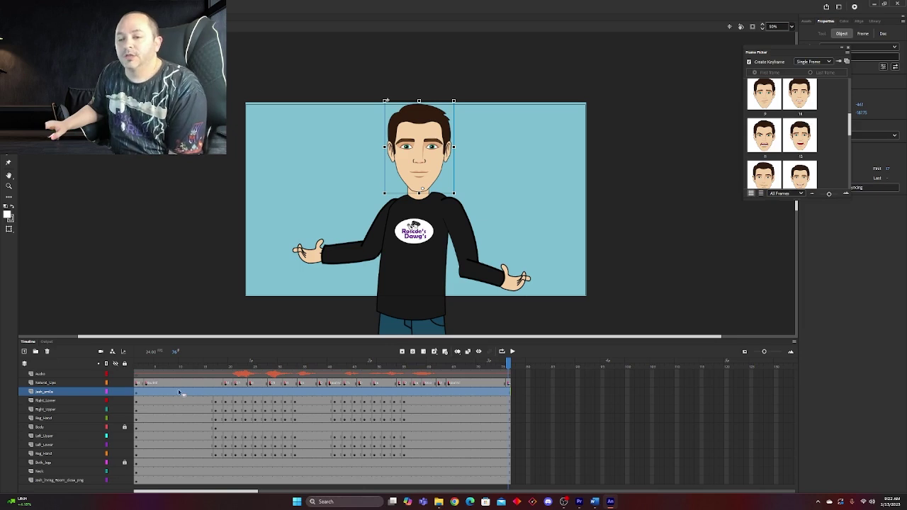
pyautogui.click(271, 394)
pyautogui.click(777, 180)
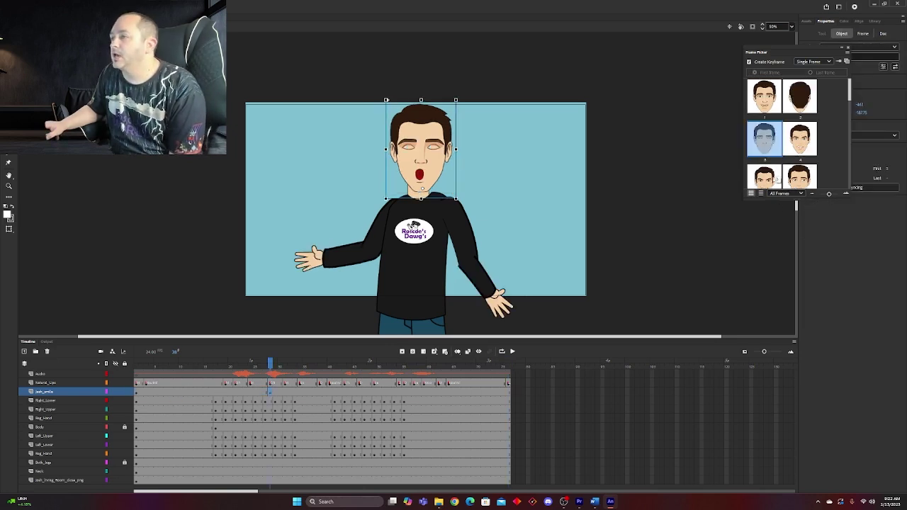
pyautogui.scroll(-7, 772, 145)
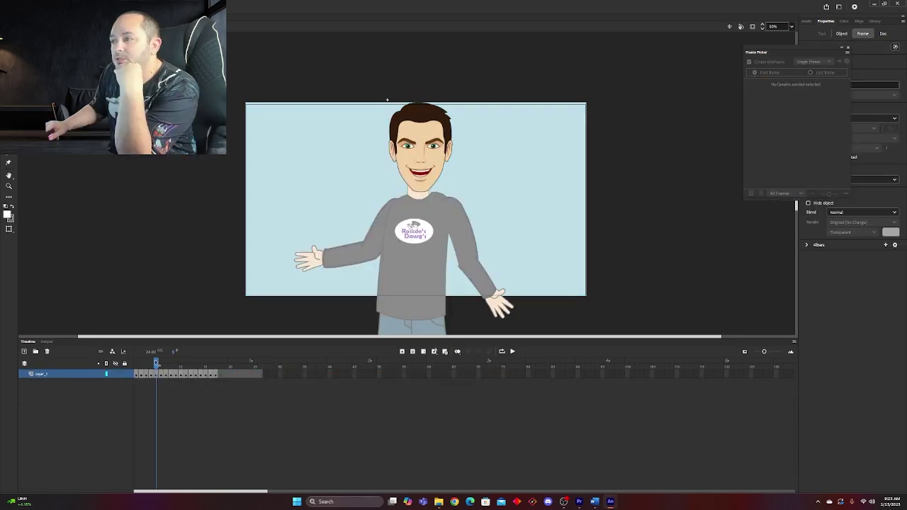
# - Compare the drawings on frames 3 and 4 inside the head symbol with onion skin on
pyautogui.moveTo(155, 363); pyautogui.dragTo(146, 366)
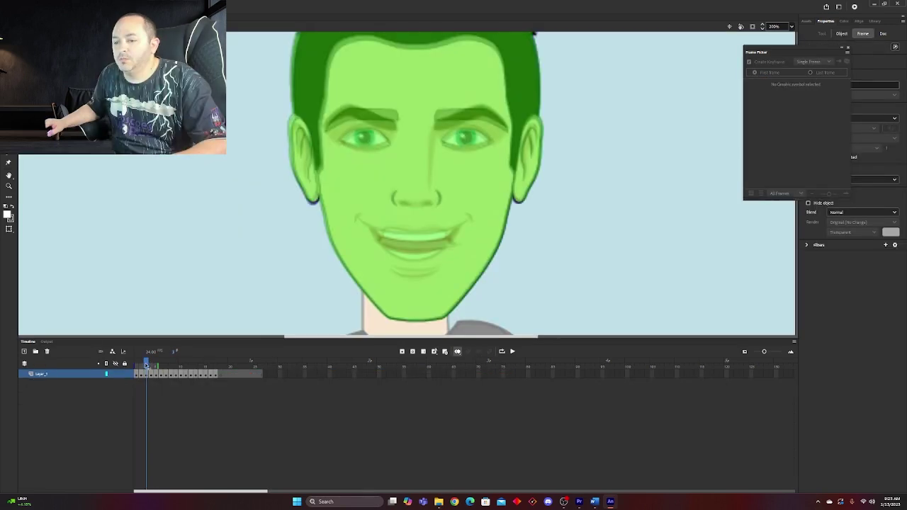
pyautogui.click(331, 301)
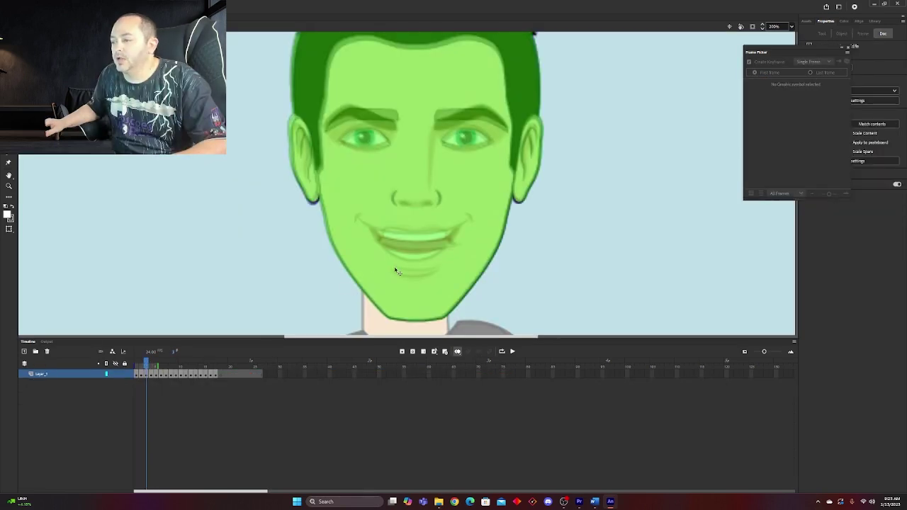
pyautogui.click(150, 368)
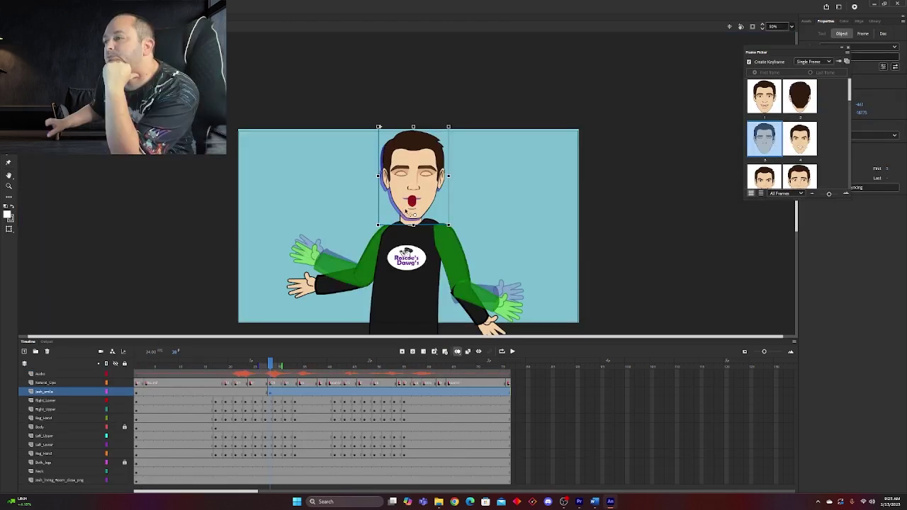
# - Try shifting the closed-eyes head at frame 28 slightly left to match its onion-skin outline
pyautogui.moveTo(423, 190); pyautogui.dragTo(420, 190)
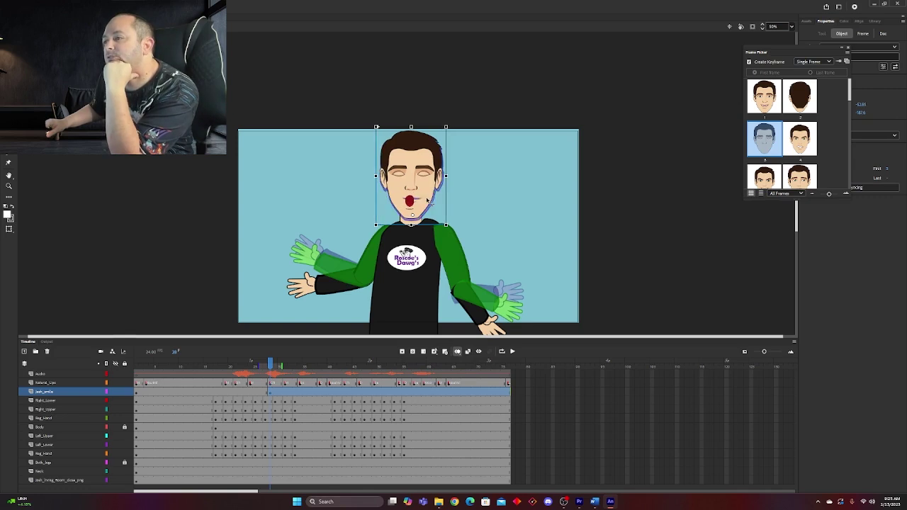
pyautogui.hotkey('ctrl', '=')
pyautogui.hotkey('ctrl', '=')
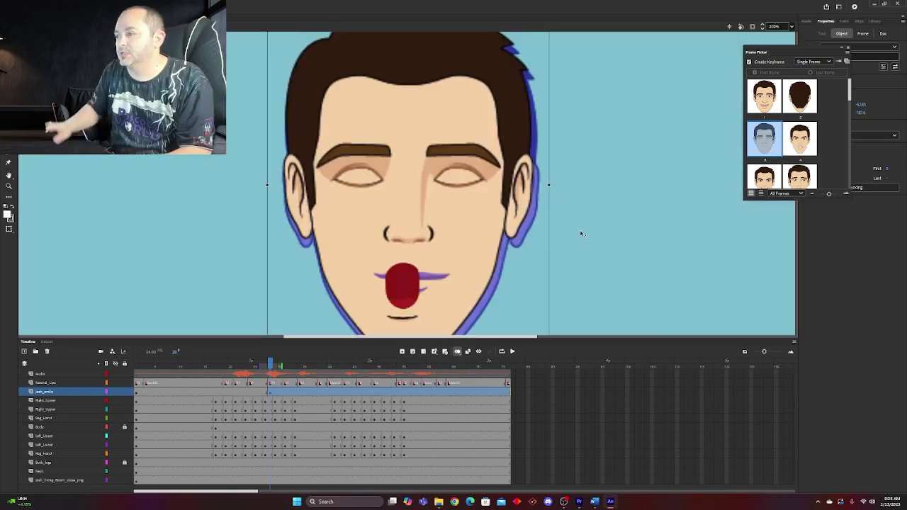
pyautogui.scroll(-3, 587, 263)
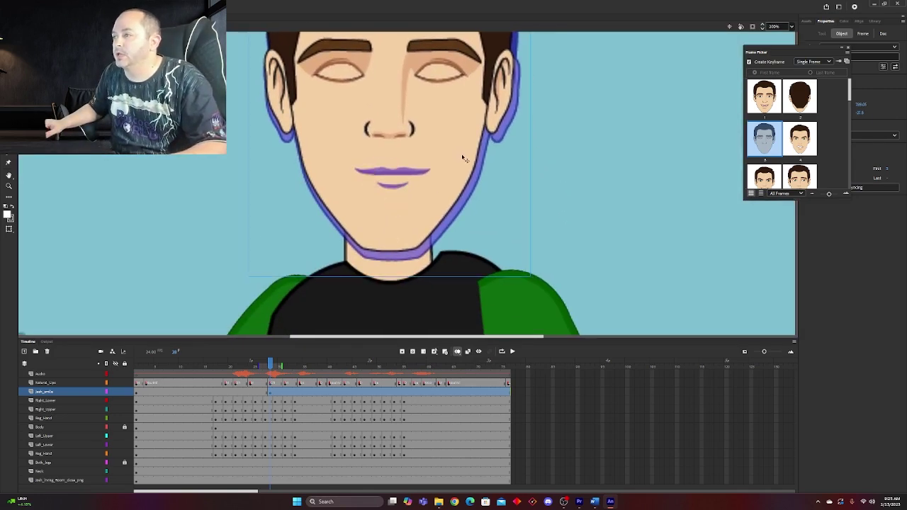
pyautogui.hotkey('ctrl', '-')
pyautogui.hotkey('ctrl', '-')
pyautogui.hotkey('ctrl', '-')
pyautogui.hotkey('ctrl', '=')
pyautogui.hotkey('ctrl', '=')
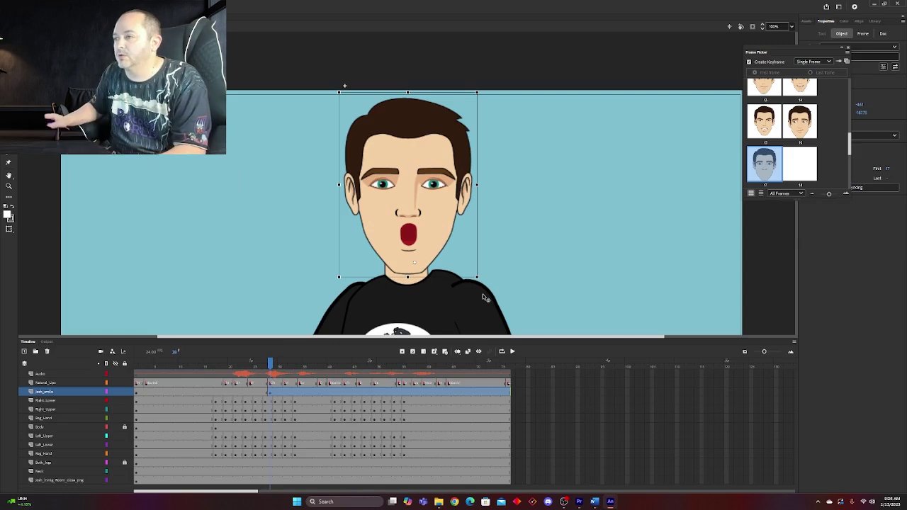
# - Play back the whole animation from frame 1 with the full stage in view
pyautogui.click(270, 392)
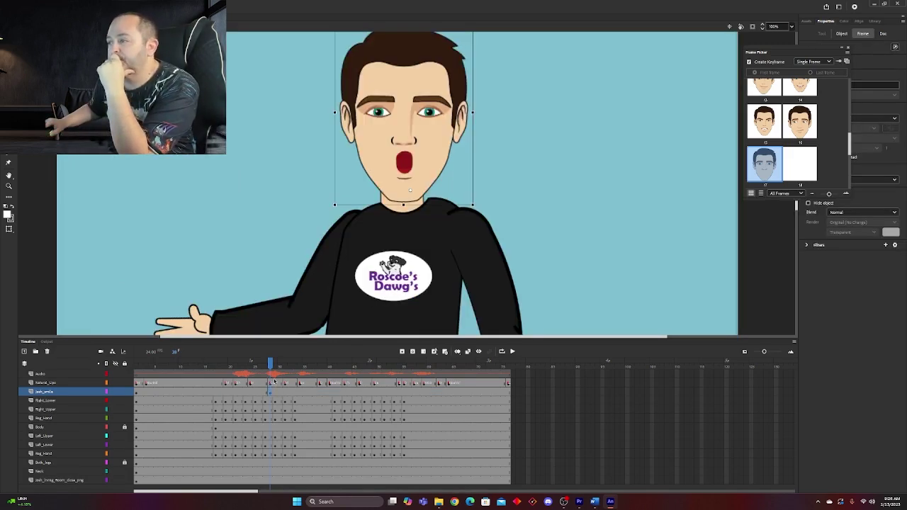
pyautogui.press('Return')
pyautogui.click(408, 167)
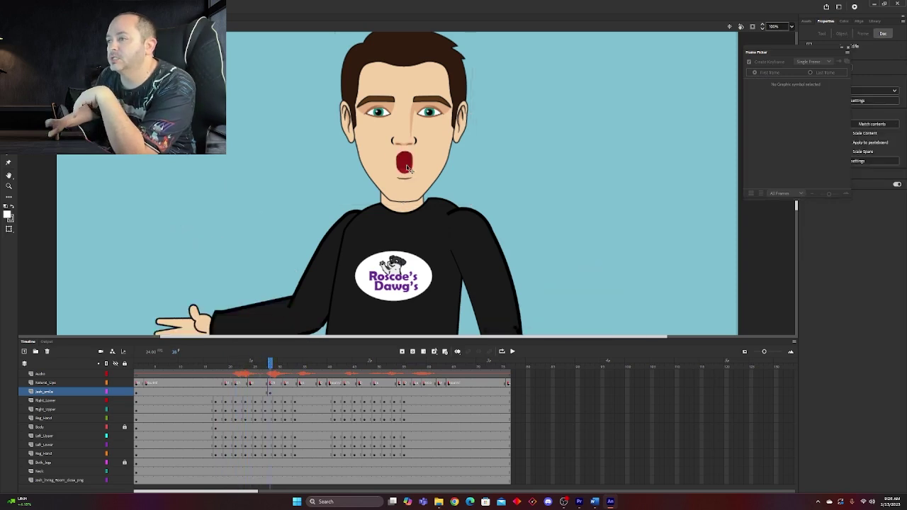
pyautogui.click(408, 168)
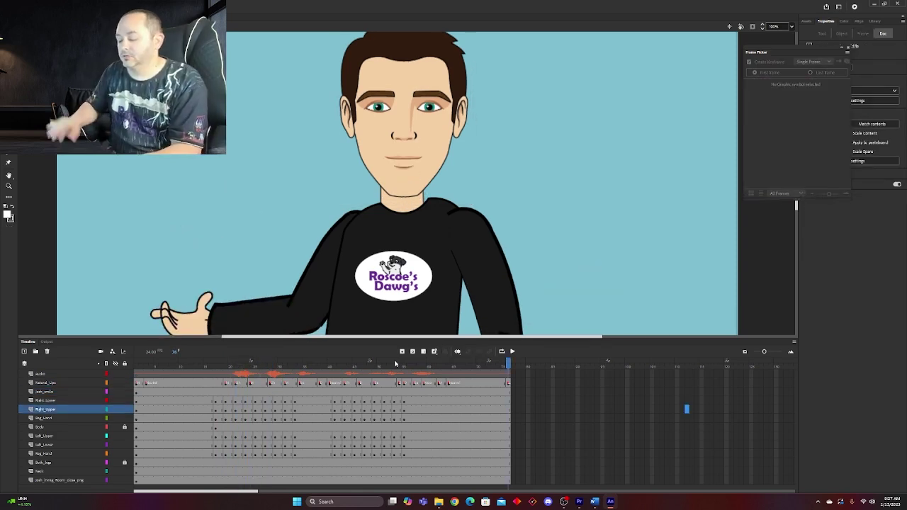
pyautogui.hotkey('ctrl', '-')
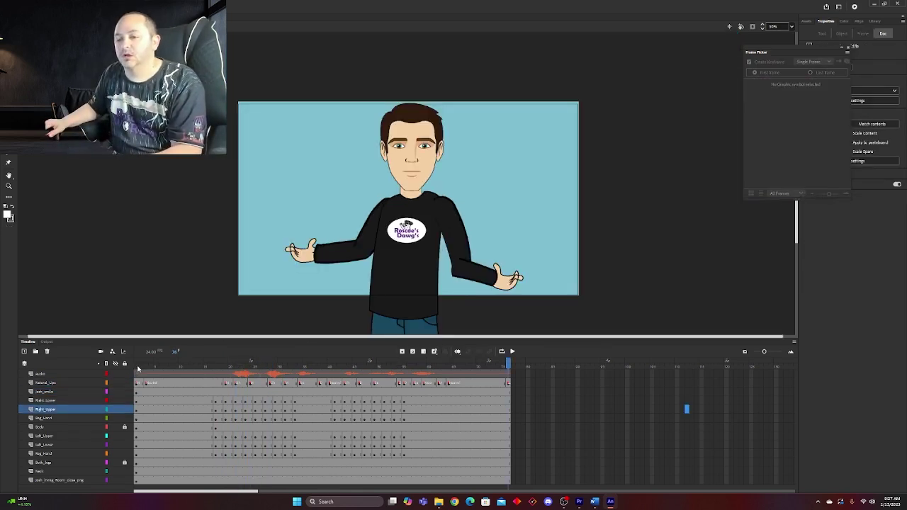
pyautogui.click(137, 366)
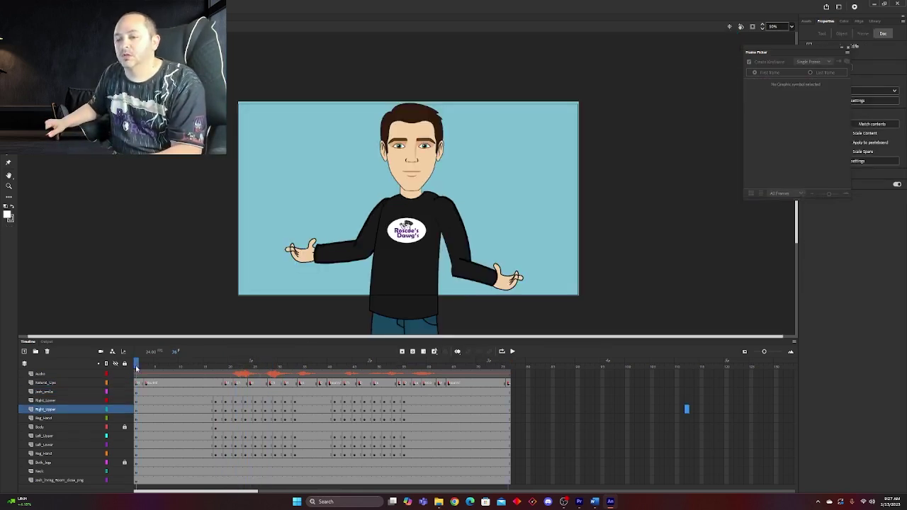
pyautogui.click(513, 351)
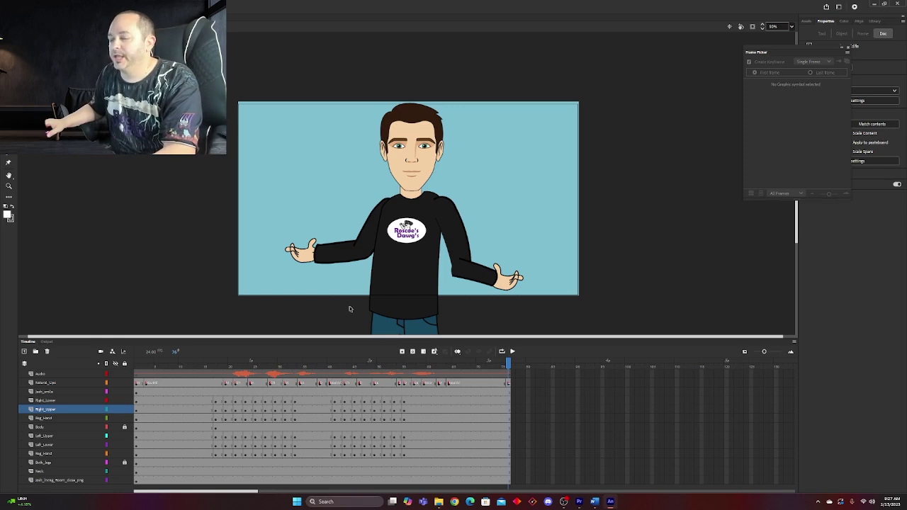
# - Open the head symbol for editing, turn on onion skin, and compare the head drawings on frames 15 to 17
pyautogui.click(137, 392)
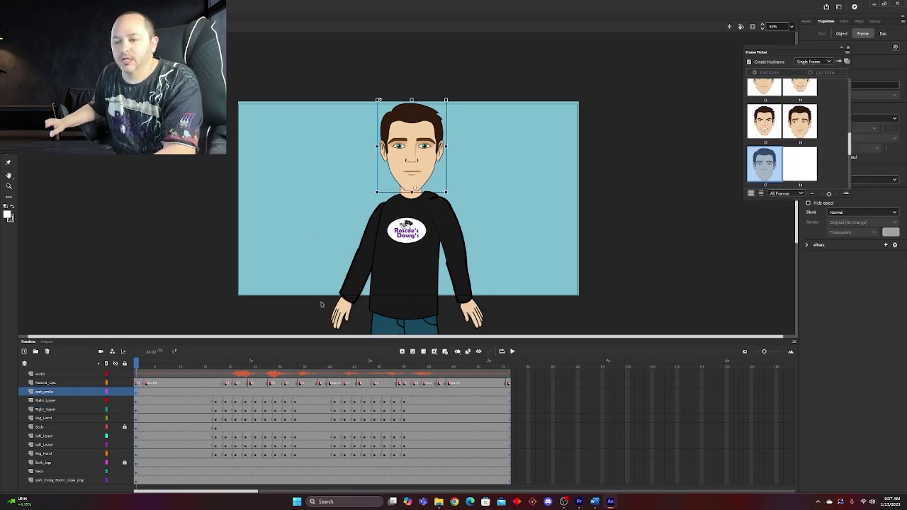
pyautogui.doubleClick(428, 162)
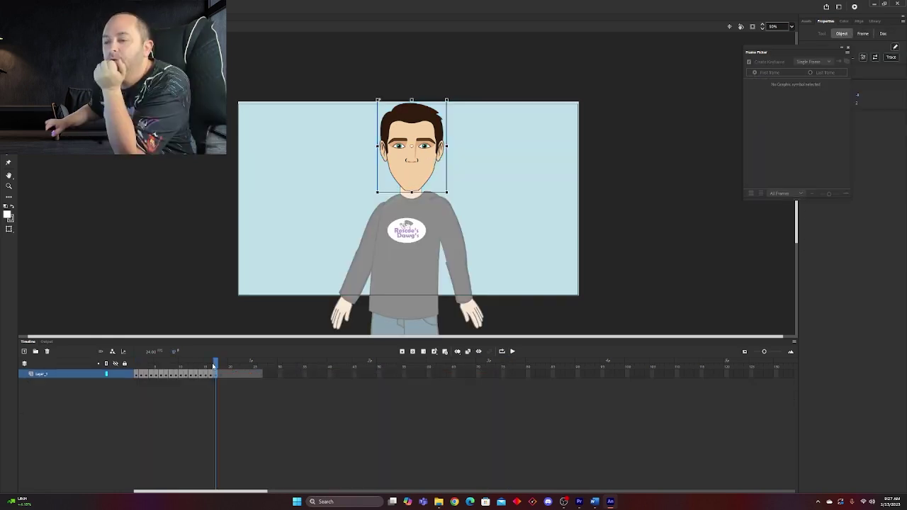
pyautogui.click(214, 366)
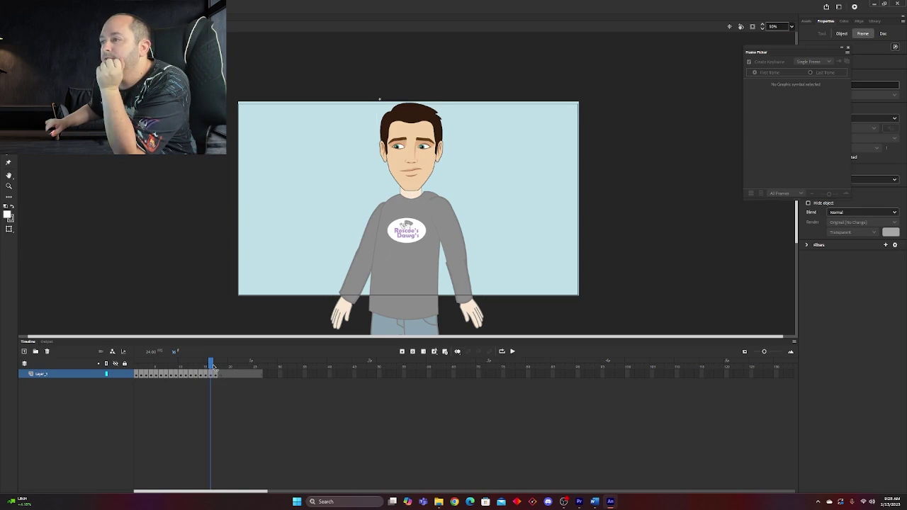
pyautogui.click(457, 351)
pyautogui.hotkey('ctrl', '=')
pyautogui.hotkey('ctrl', '=')
pyautogui.click(206, 366)
pyautogui.scroll(-3, 296, 306)
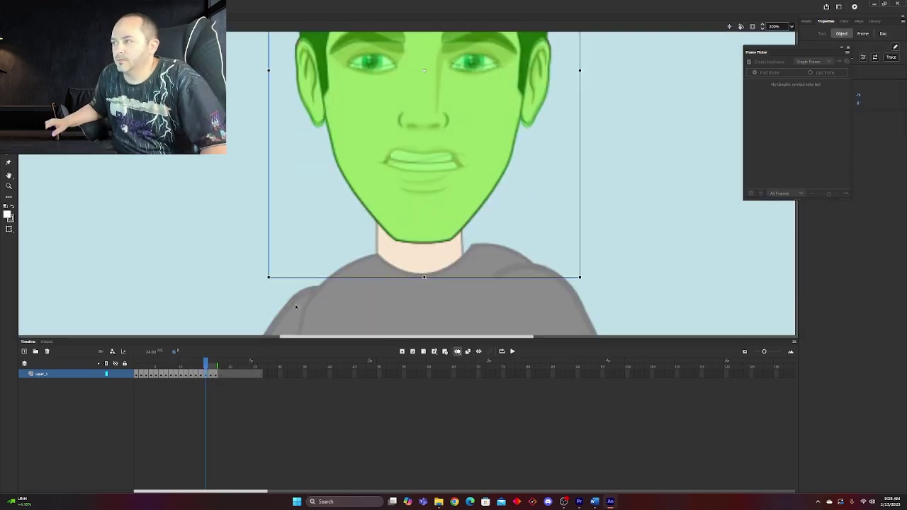
# - Check the alignment of the head drawings from frame 14 back to frame 2 using onion skin
pyautogui.press(',')
pyautogui.press(',')
pyautogui.press(',')
pyautogui.press(',')
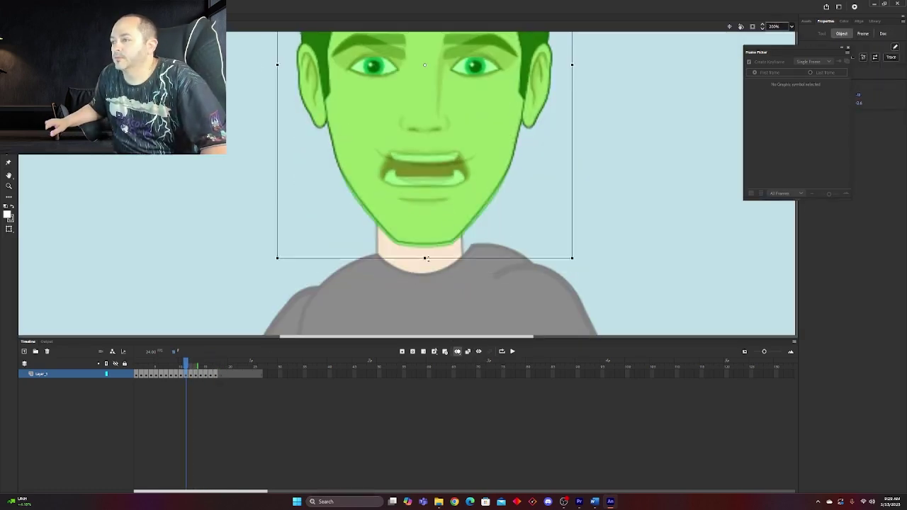
pyautogui.press(',')
pyautogui.press(',')
pyautogui.scroll(2, 429, 257)
pyautogui.scroll(-1, 429, 213)
pyautogui.click(167, 367)
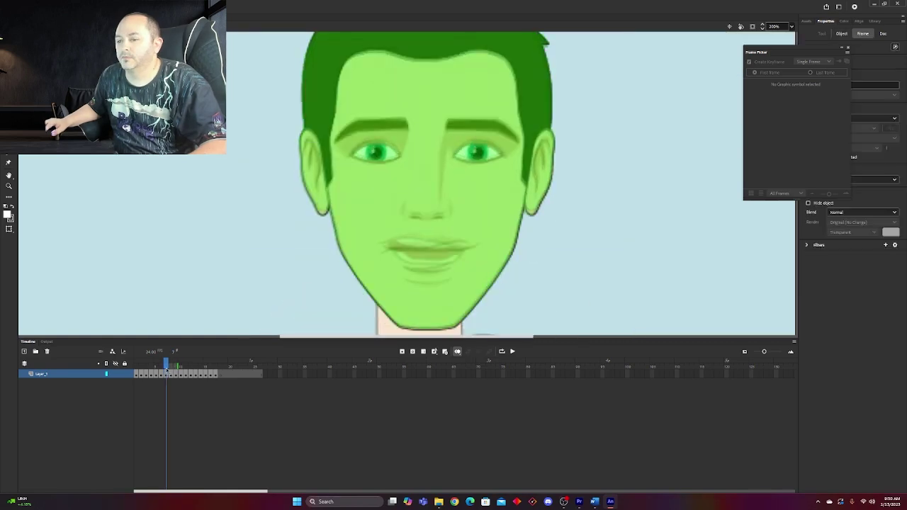
pyautogui.moveTo(167, 368); pyautogui.dragTo(142, 368)
pyautogui.scroll(-2, 425, 213)
pyautogui.scroll(5, 253, 204)
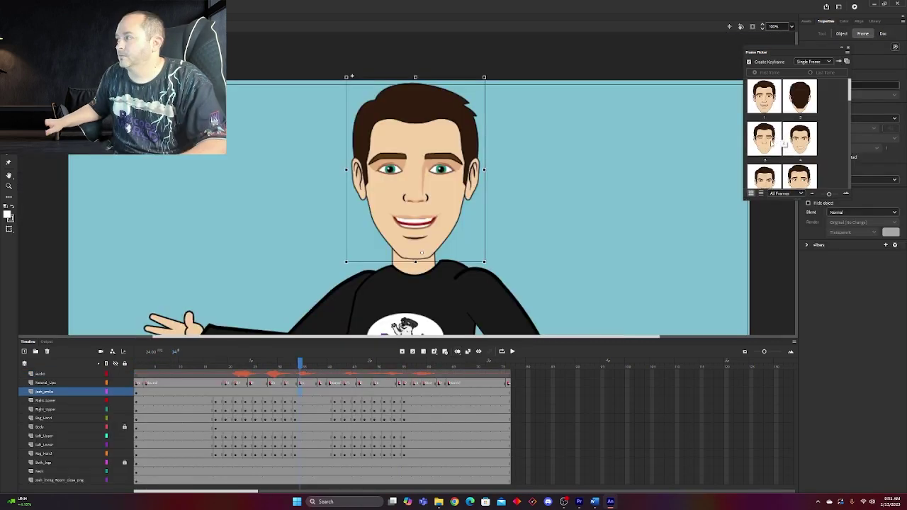
# - Change the head at frame 34 to closed-eyes pose 3 and shift that drawing slightly left inside the head symbol
pyautogui.click(764, 138)
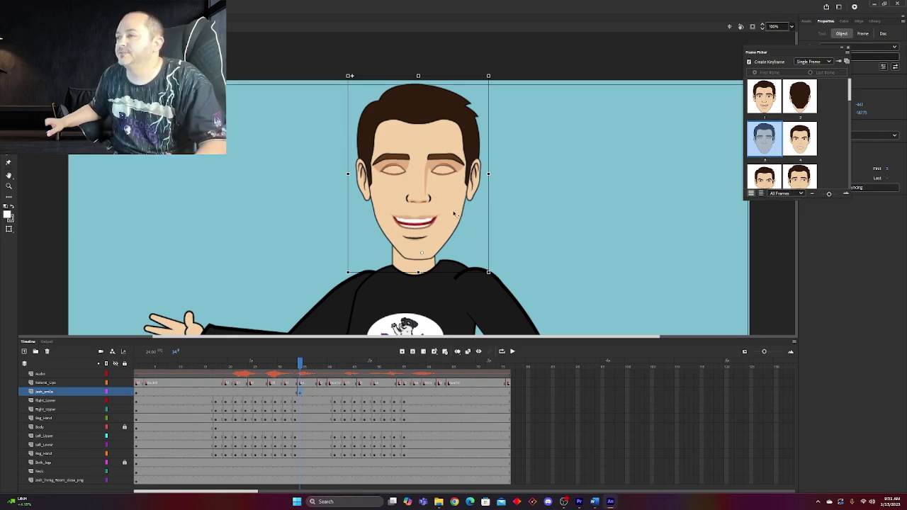
pyautogui.hotkey('ctrl', 'z')
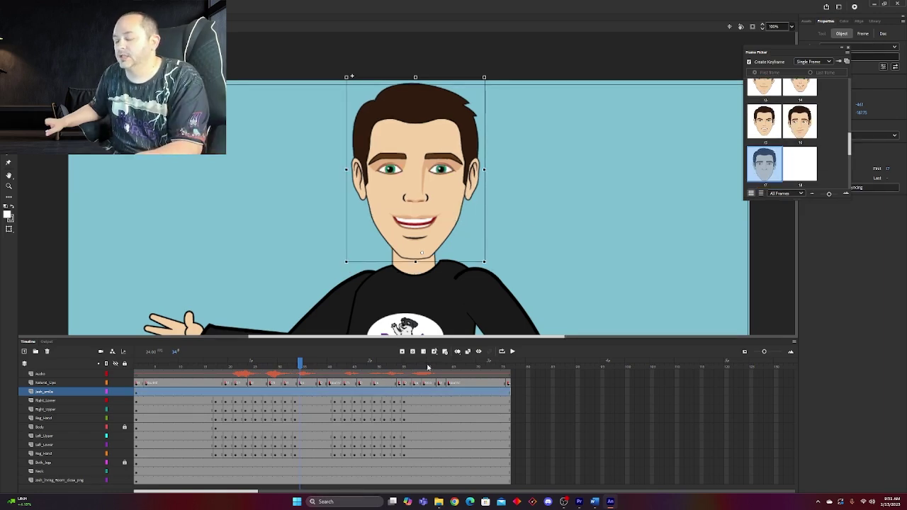
pyautogui.doubleClick(454, 203)
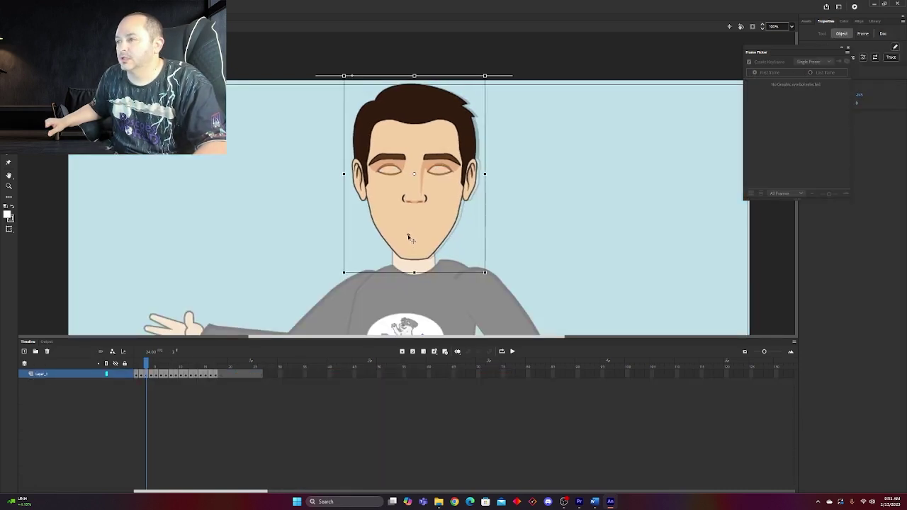
pyautogui.doubleClick(651, 243)
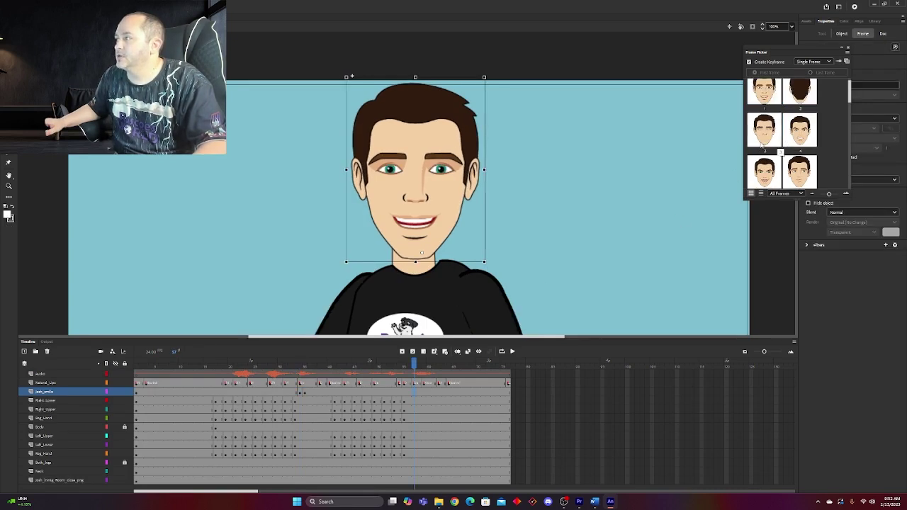
# - Key a head blink with closed-eyes pose 3 at frame 57 and pose 17 at frame 58, and play it back
pyautogui.click(764, 151)
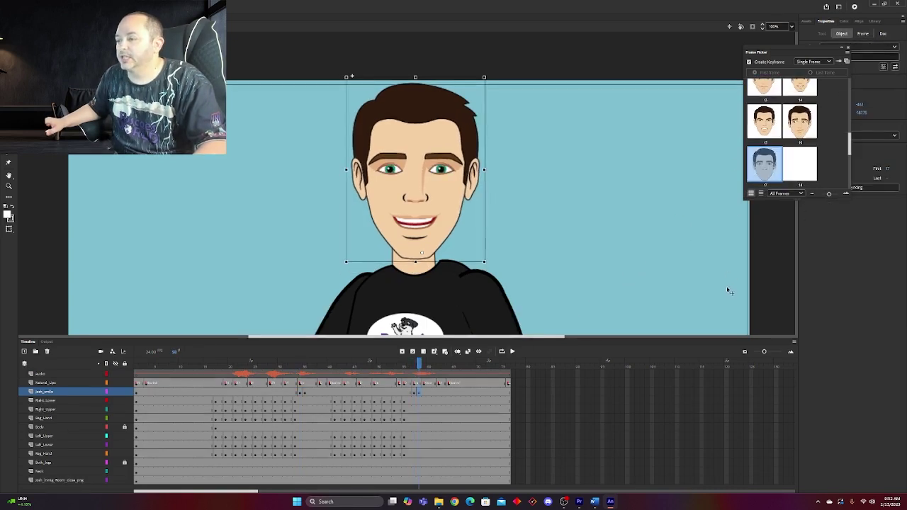
pyautogui.click(512, 352)
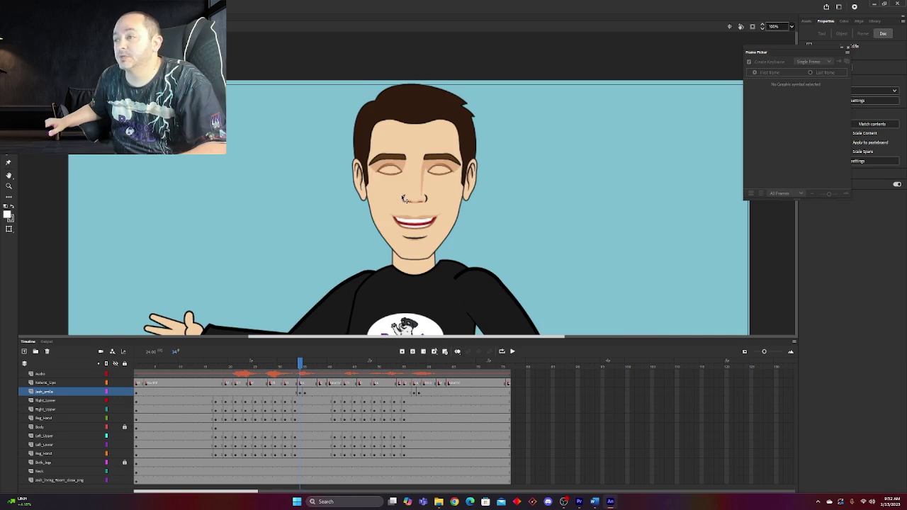
# - Widen the closed-eyes drawing on frame 3 of the head symbol slightly and return to the main scene
pyautogui.doubleClick(403, 199)
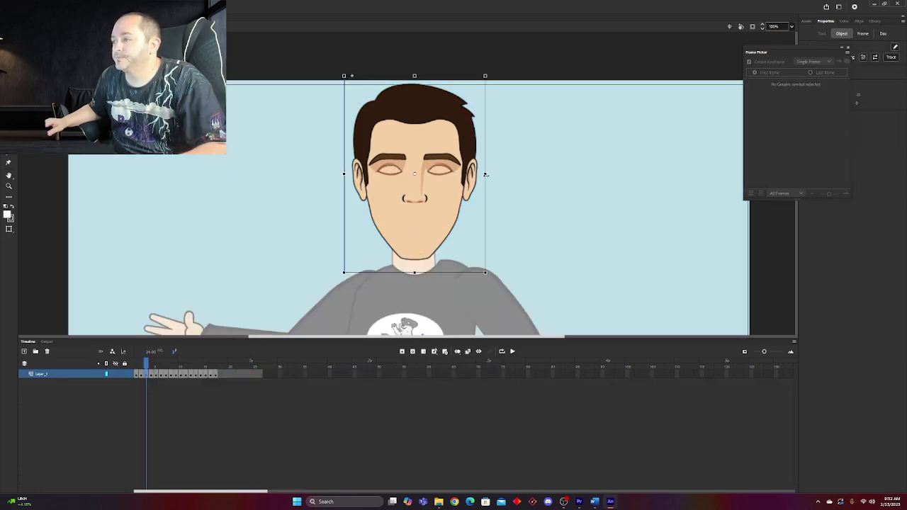
pyautogui.moveTo(486, 174); pyautogui.dragTo(488, 174)
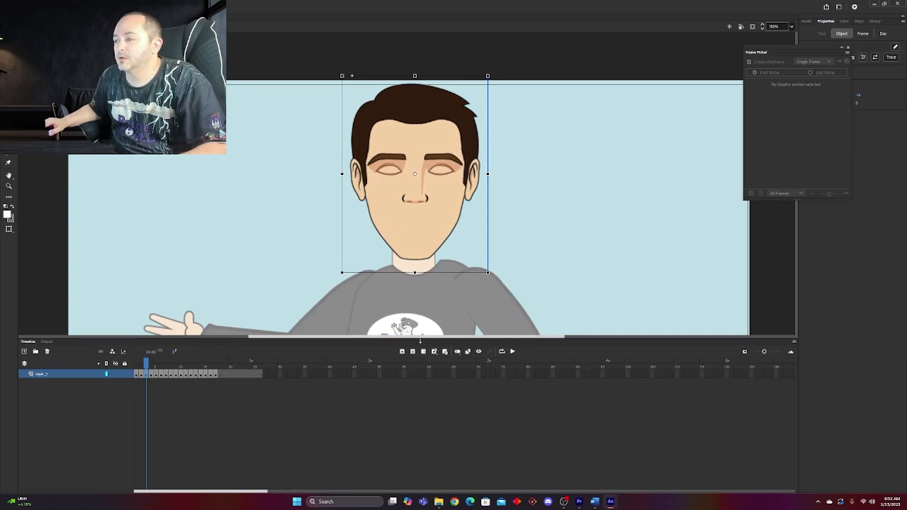
pyautogui.press('Escape')
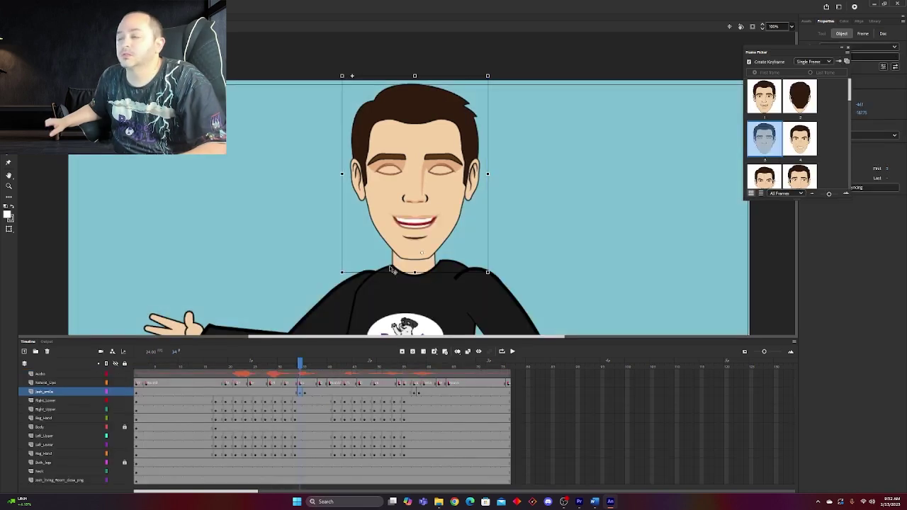
# - Play the finished animation from frame 1 to review the blinks, lips and gestures
pyautogui.click(137, 366)
pyautogui.click(513, 351)
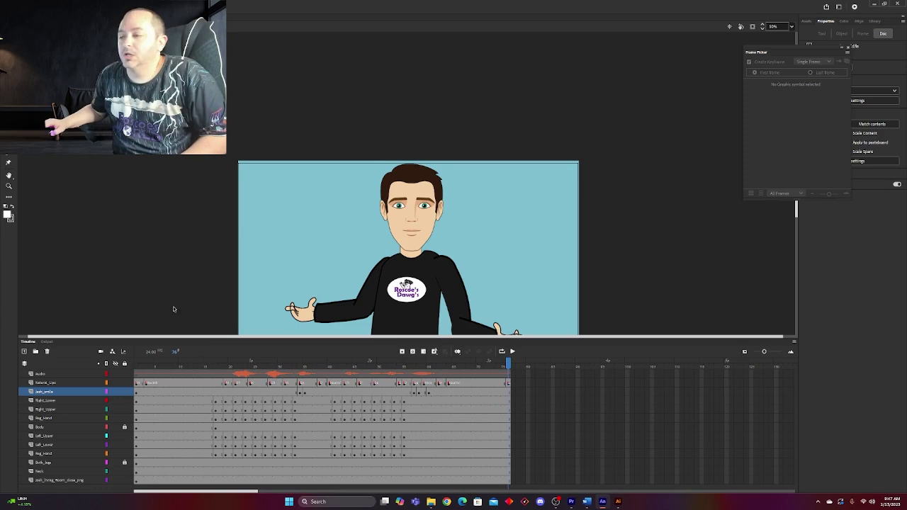
pyautogui.scroll(-3, 173, 309)
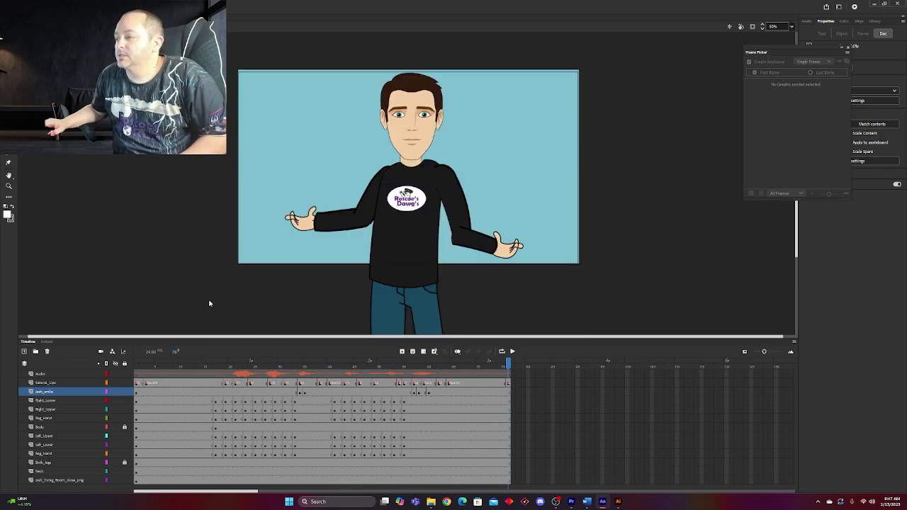
# - Export the finished scene as Ep 1 Roscoe's World_3.mp4 and open the exported clip in Premiere Pro
pyautogui.hotkey('alt', 'f')
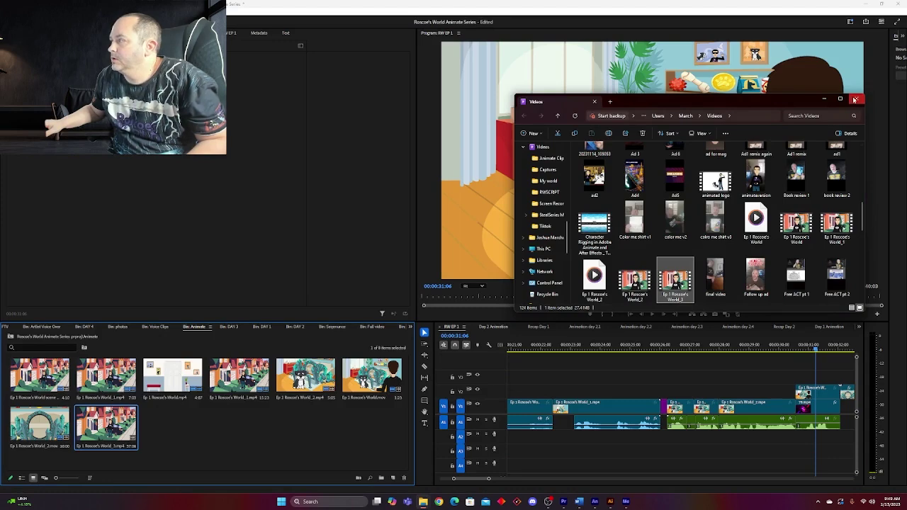
pyautogui.click(853, 99)
pyautogui.doubleClick(106, 425)
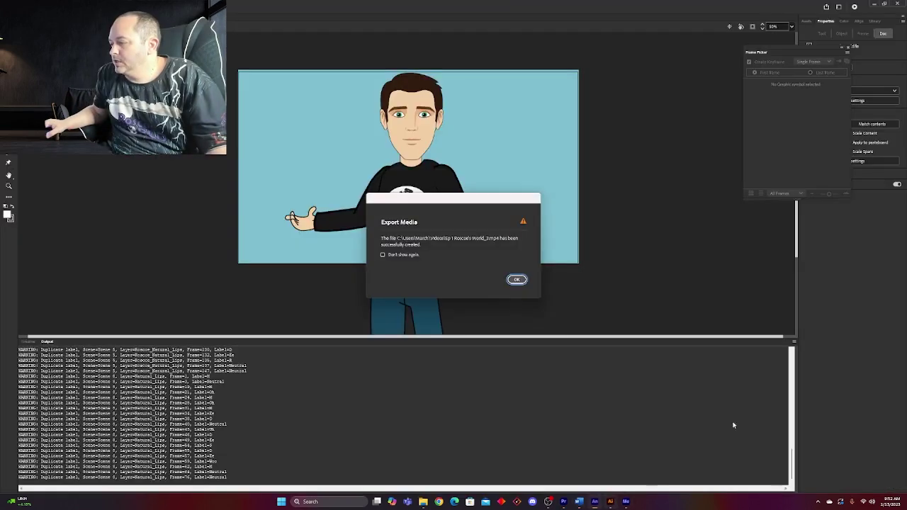
pyautogui.click(521, 280)
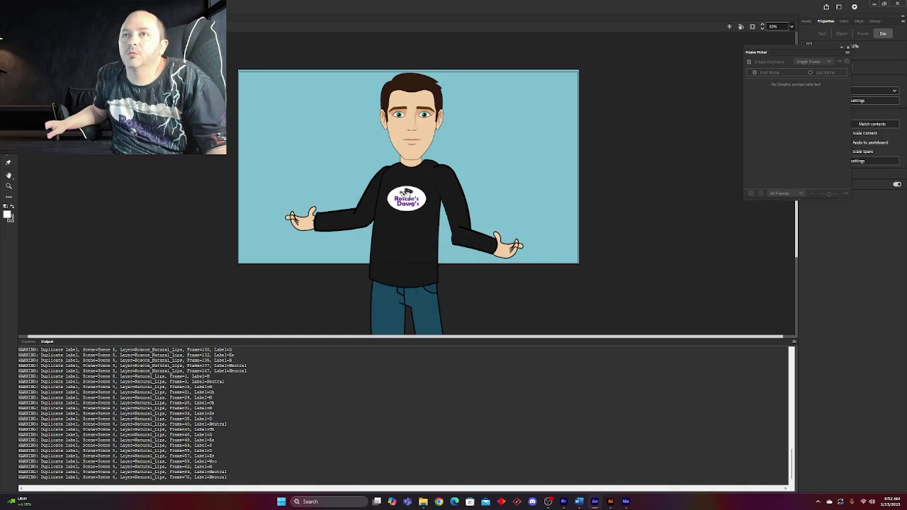
# - Show the timeline of a new blank scene with the Frame Picker collapsed, and switch to the character poses file in Illustrator
pyautogui.click(117, 117)
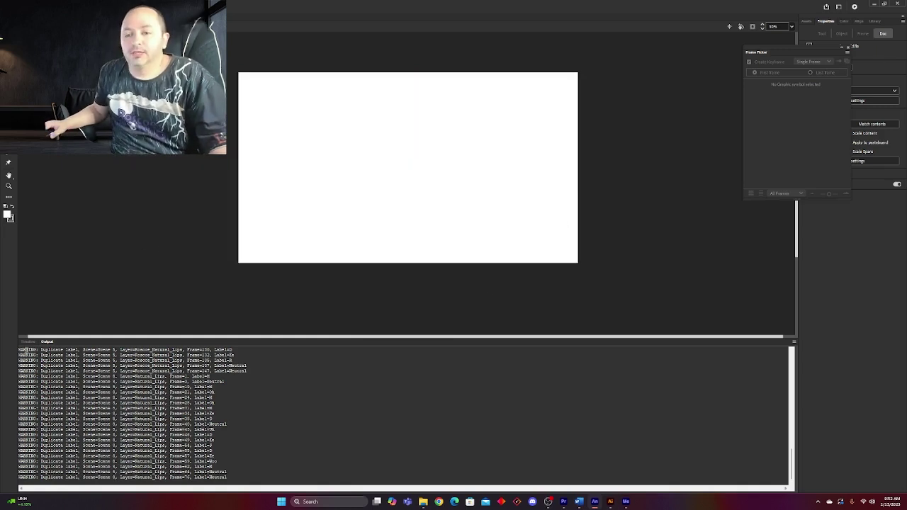
pyautogui.click(28, 342)
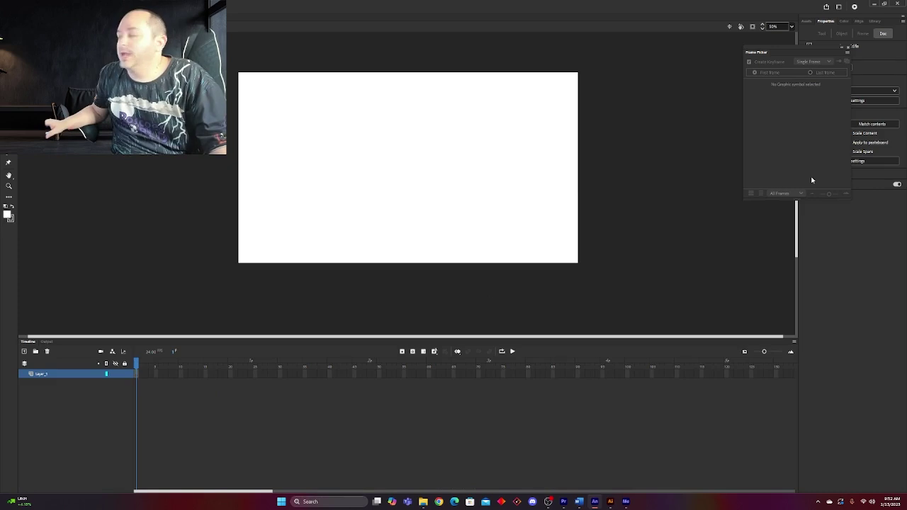
pyautogui.click(843, 48)
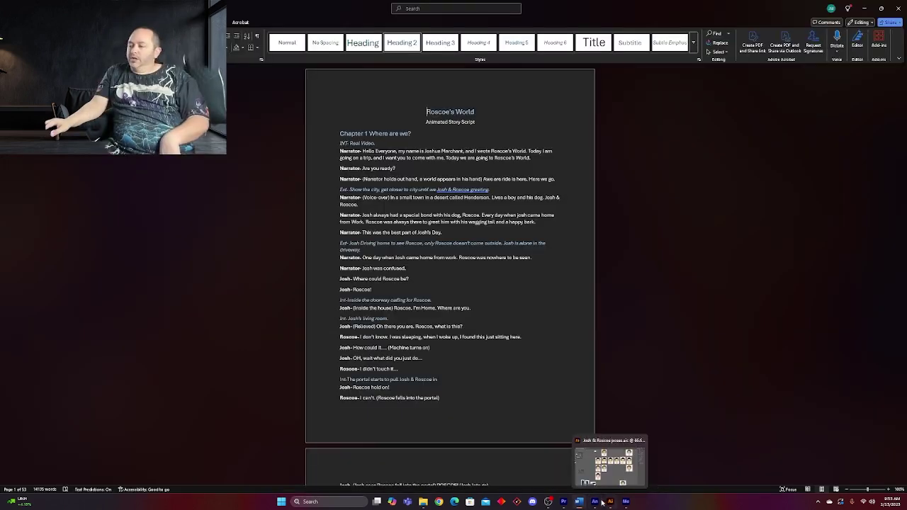
pyautogui.click(606, 499)
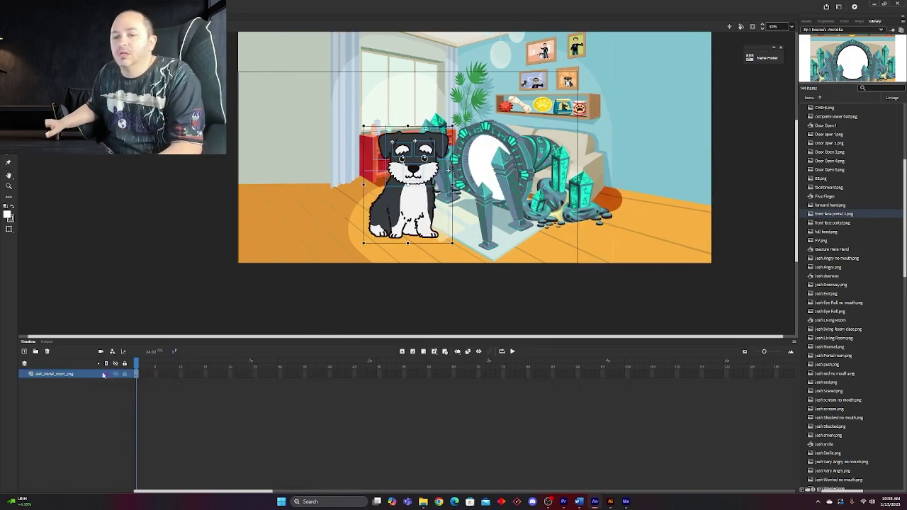
# - Distribute the sitting dog's parts to separate layers and move the portal room background layer below Roscoe_Body
pyautogui.rightClick(401, 206)
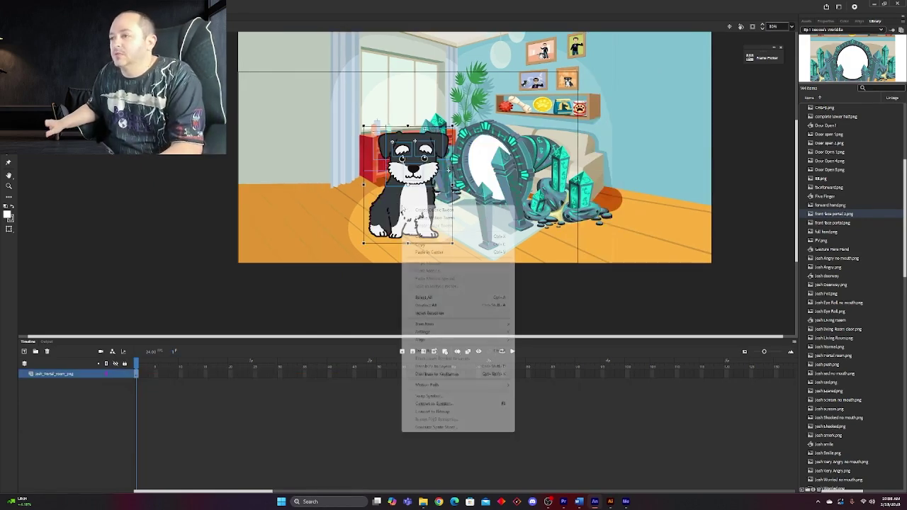
pyautogui.click(428, 367)
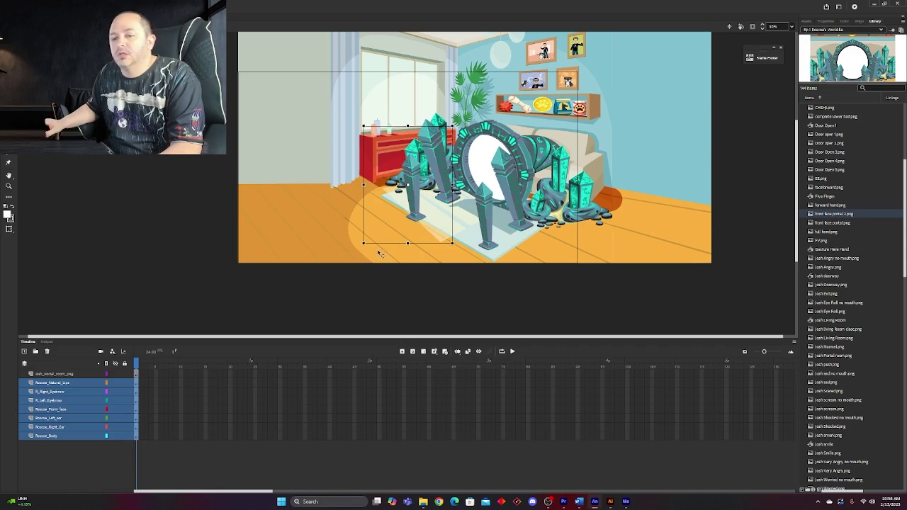
pyautogui.click(74, 374)
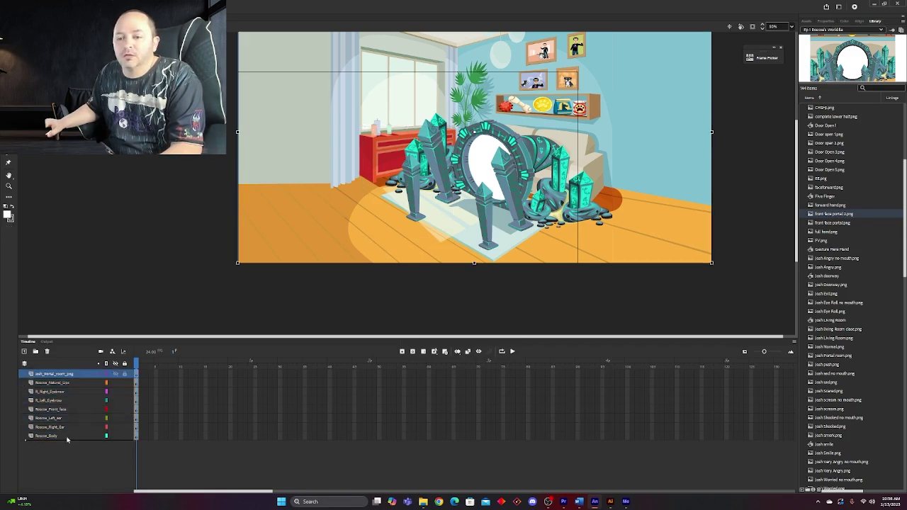
pyautogui.moveTo(67, 440); pyautogui.dragTo(81, 443)
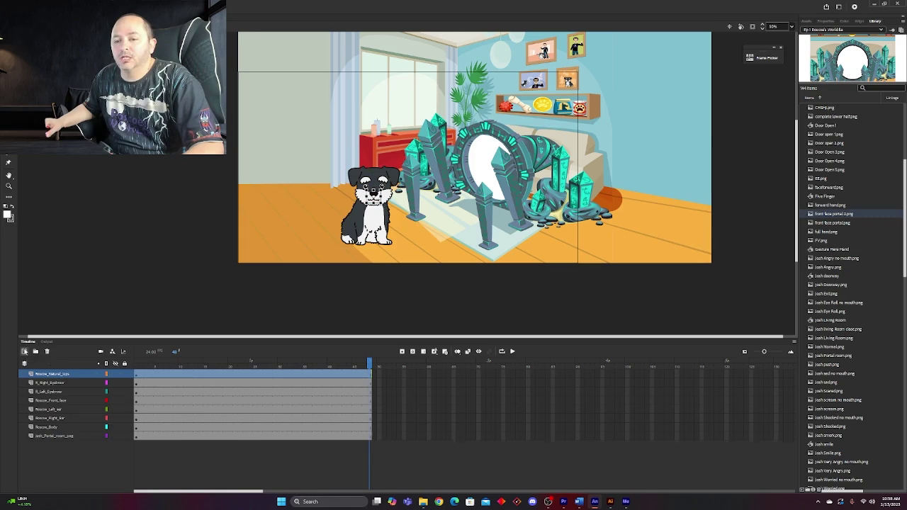
# - Add a new layer above the Roscoe lips layer and name it Audio
pyautogui.click(25, 351)
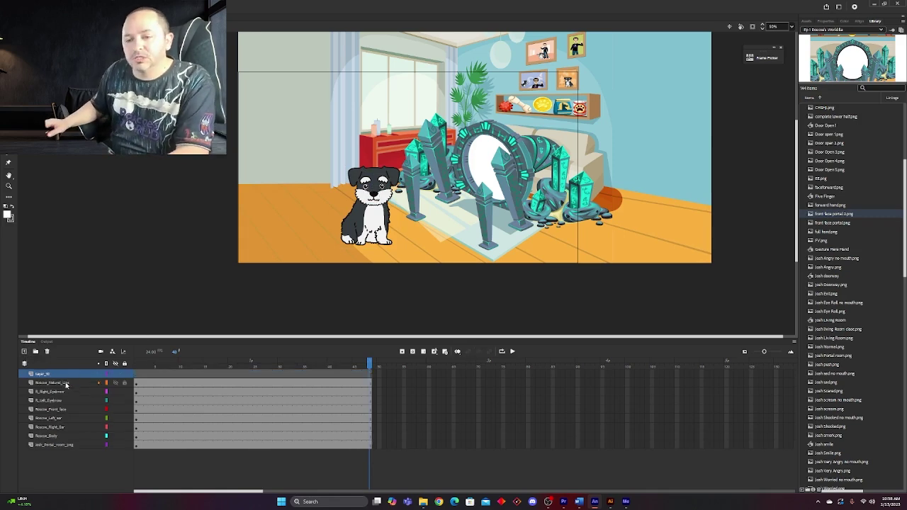
pyautogui.click(39, 374)
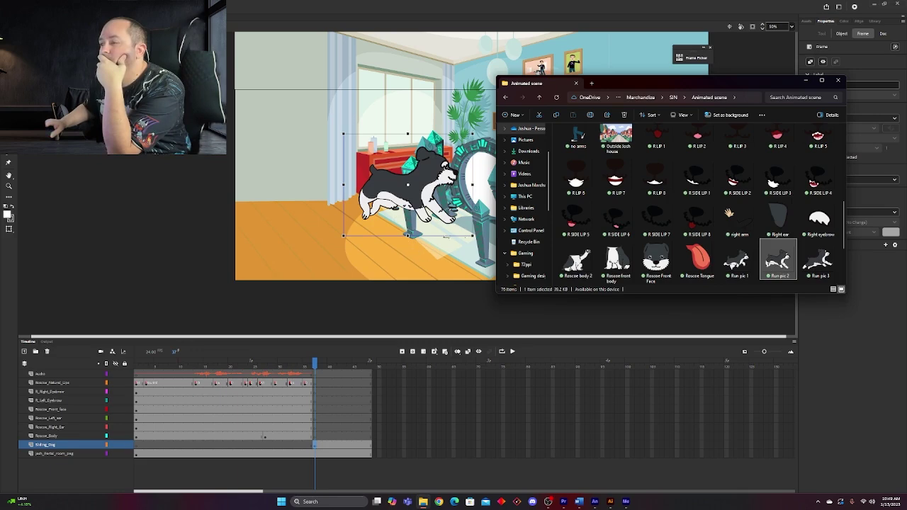
# - Turn on onion skinning and move the Run pic 2 dog at frame 37 down over the sitting dog's position
pyautogui.click(805, 81)
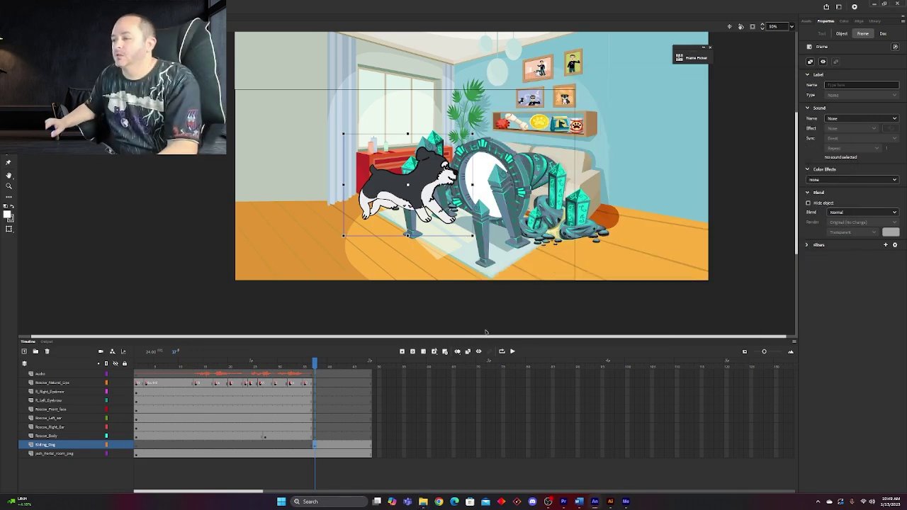
pyautogui.click(458, 353)
pyautogui.moveTo(426, 198); pyautogui.dragTo(402, 240)
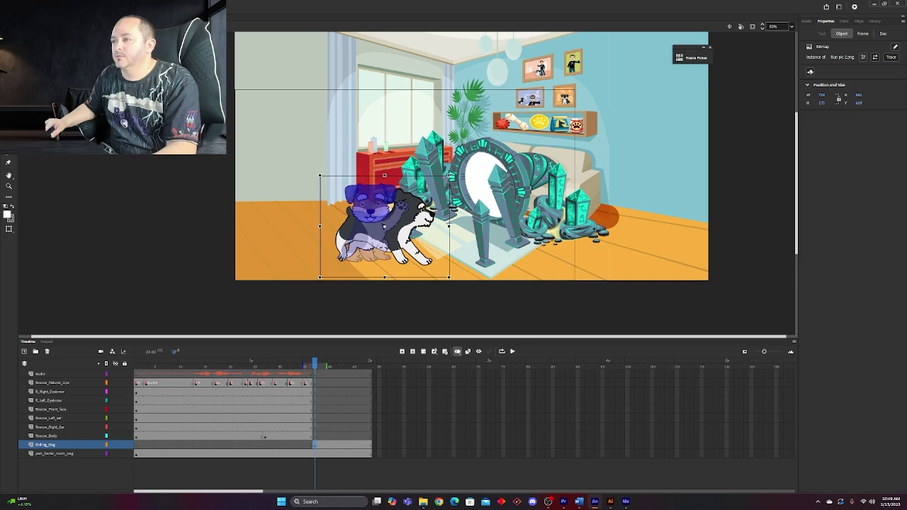
# - Keyframe the running dog on the Sliding_Dog layer at frames 41 and 43, moving it slightly toward the portal
pyautogui.click(325, 445)
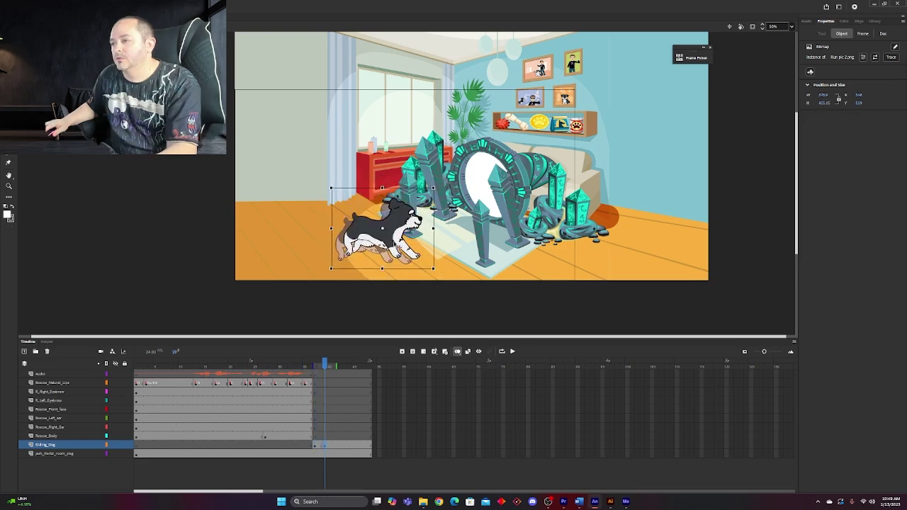
pyautogui.click(335, 445)
pyautogui.press('F6')
pyautogui.moveTo(392, 230); pyautogui.dragTo(416, 222)
pyautogui.click(345, 445)
pyautogui.press('F6')
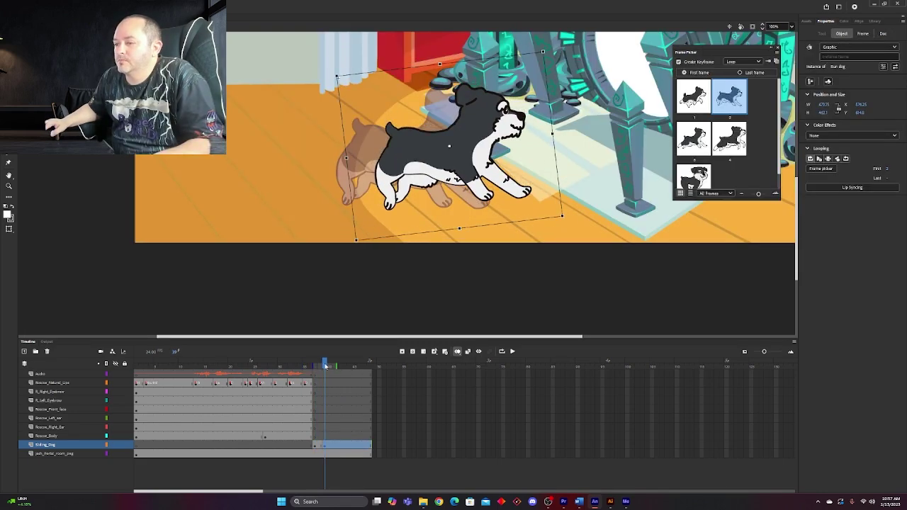
# - Insert a keyframe for the Run dog symbol at frame 41, undoing the wrong keyframe type first
pyautogui.click(334, 365)
pyautogui.click(412, 351)
pyautogui.hotkey('ctrl', 'z')
pyautogui.click(402, 351)
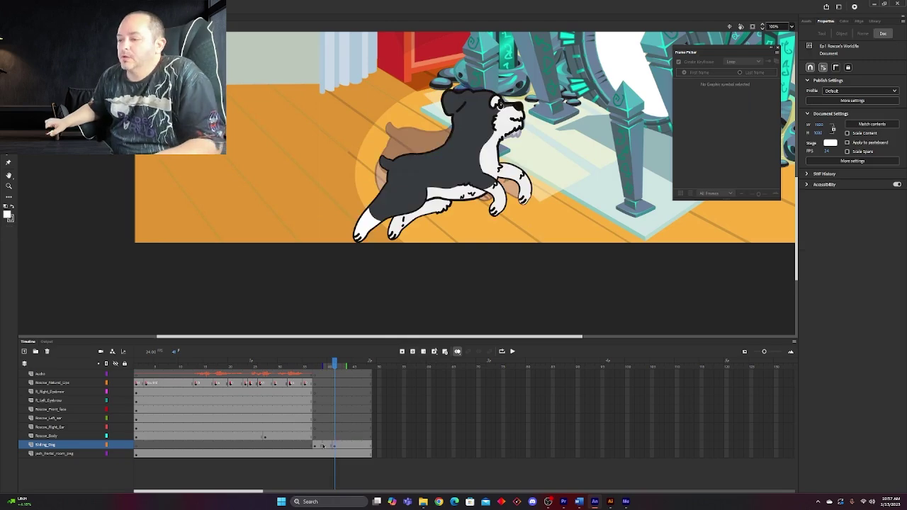
# - Set the running dog to Frame Picker poses 2 and 3 in successive keyframes, repositioning and rotating it toward the portal
pyautogui.click(439, 162)
pyautogui.click(729, 97)
pyautogui.moveTo(464, 178); pyautogui.dragTo(478, 169)
pyautogui.moveTo(372, 244); pyautogui.dragTo(404, 296)
pyautogui.click(693, 139)
# - Flip the dog horizontally at frame 45, then rotate it and shift it up toward the portal
pyautogui.rightClick(516, 156)
pyautogui.moveTo(544, 277)
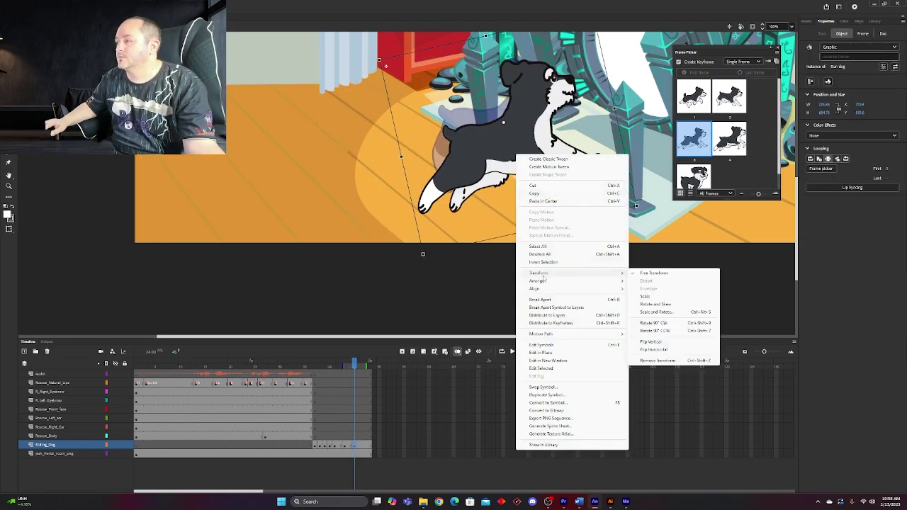
pyautogui.click(653, 349)
pyautogui.click(518, 281)
pyautogui.click(520, 156)
pyautogui.moveTo(585, 255); pyautogui.dragTo(625, 217)
pyautogui.moveTo(544, 156); pyautogui.dragTo(563, 131)
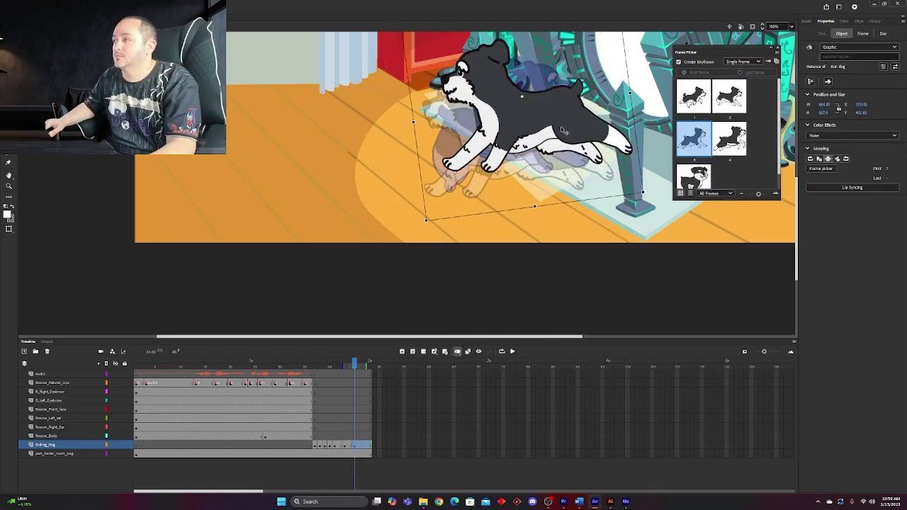
# - Check the full stage at the scene's last frame and start exporting the dog scene as a video
pyautogui.click(368, 373)
pyautogui.hotkey('ctrl', '-')
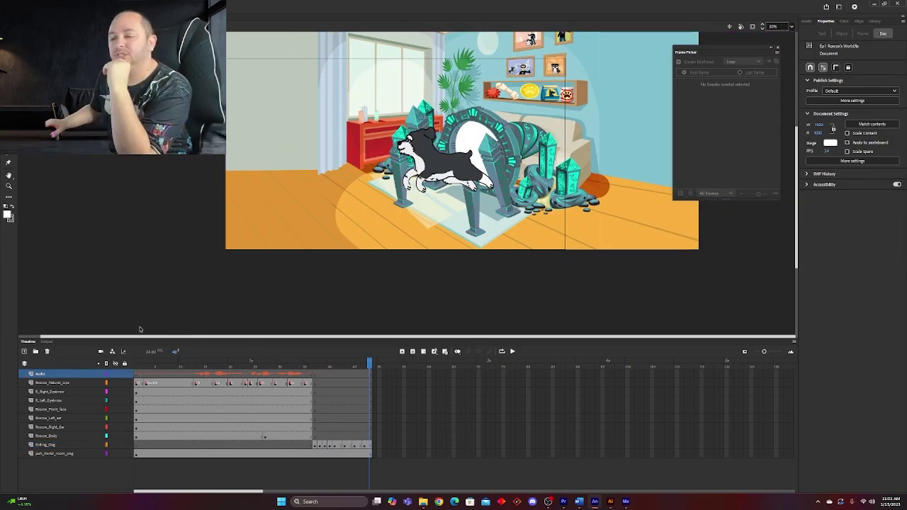
pyautogui.click(49, 5)
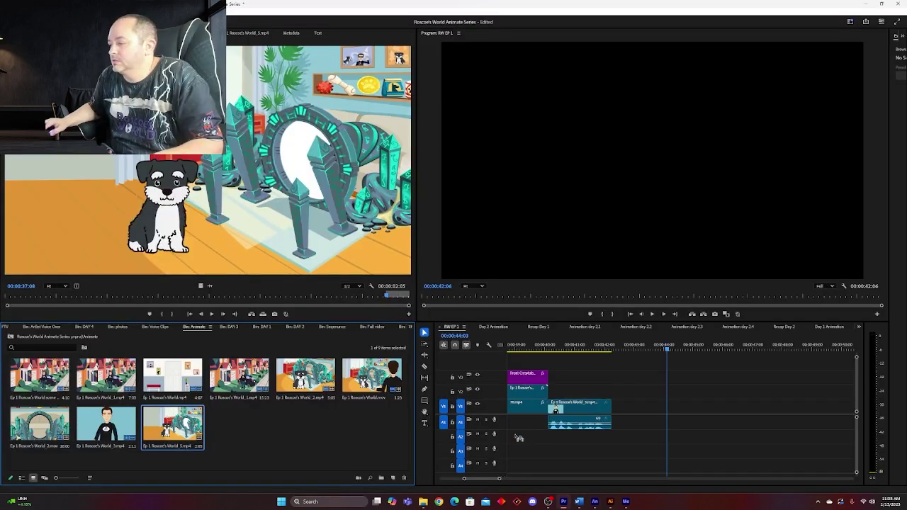
# - Place the exported dog clip after the last clip in the Premiere Pro sequence RW EP 1 and play both back
pyautogui.moveTo(172, 425); pyautogui.dragTo(654, 413)
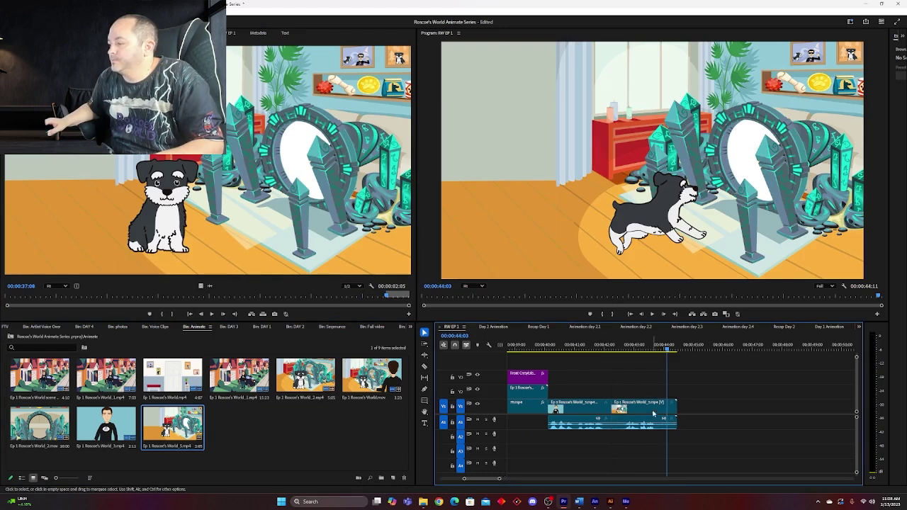
pyautogui.click(599, 346)
pyautogui.click(651, 314)
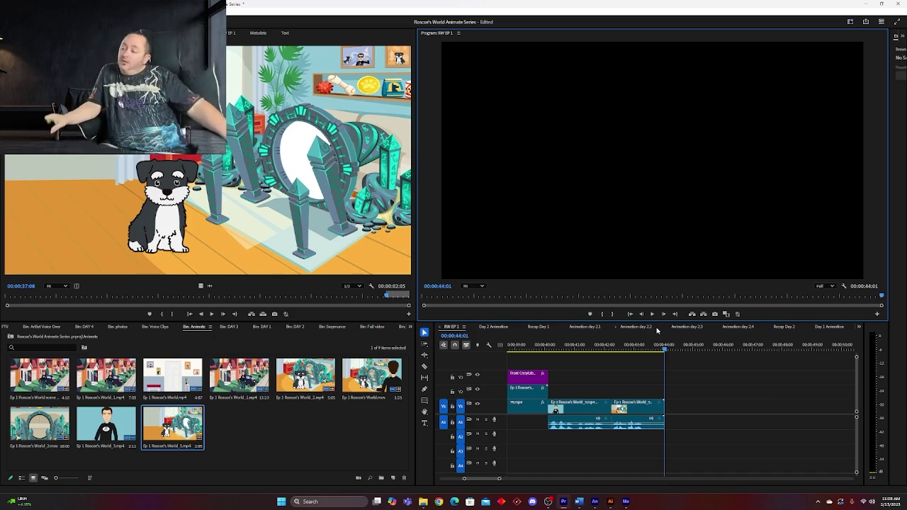
pyautogui.click(564, 350)
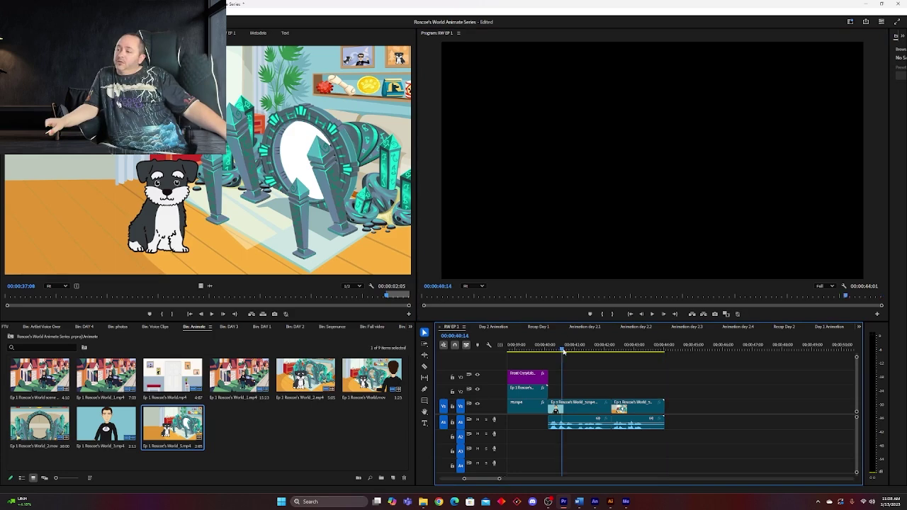
pyautogui.press('space')
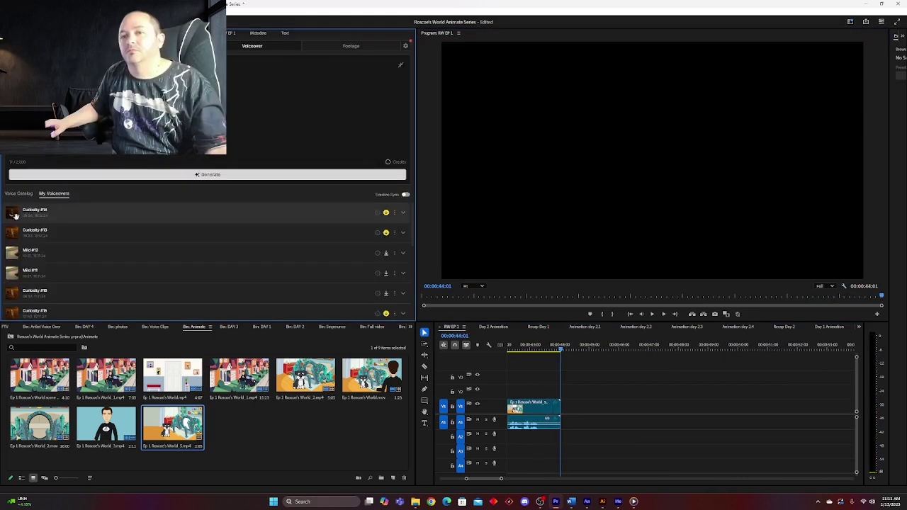
# - Preview the generated Curiosity #14 and Curiosity #15 voiceovers
pyautogui.click(13, 213)
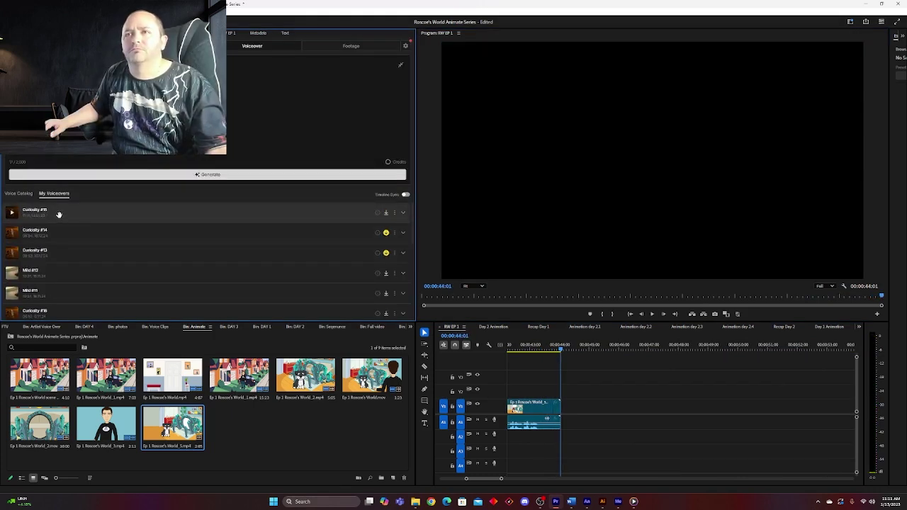
pyautogui.click(11, 212)
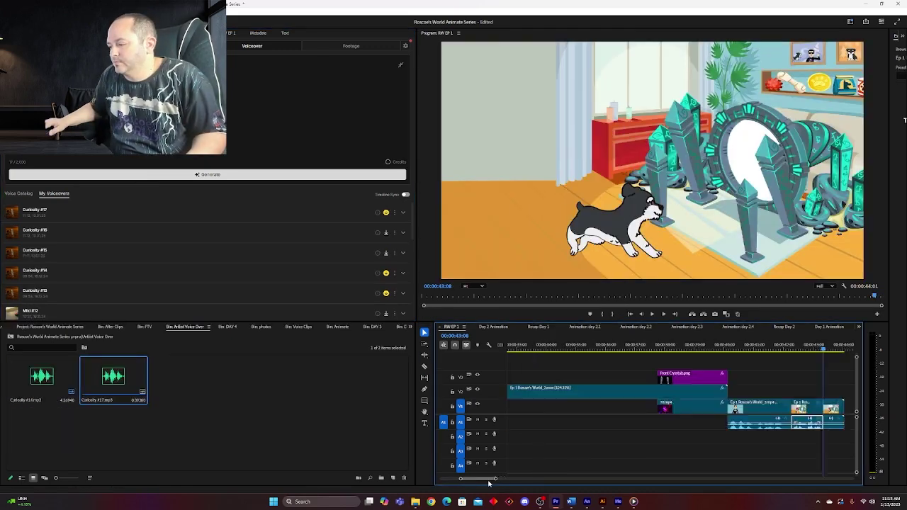
# - Add the Curiosity #17.mp3 voiceover to the sequence's audio, nudge it slightly earlier, and play the section back
pyautogui.doubleClick(113, 375)
pyautogui.moveTo(206, 177); pyautogui.dragTo(694, 425)
pyautogui.moveTo(681, 349); pyautogui.dragTo(687, 350)
pyautogui.moveTo(704, 423); pyautogui.dragTo(699, 423)
pyautogui.click(625, 350)
pyautogui.press('space')
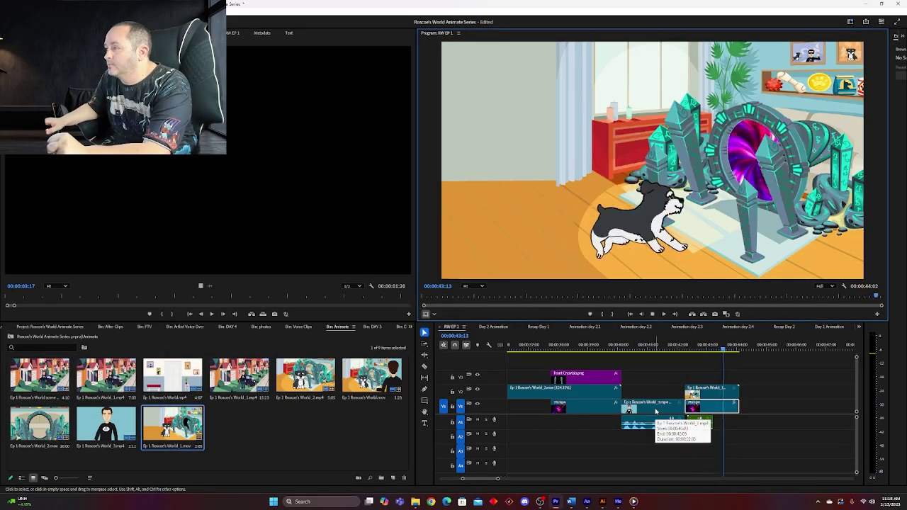
# - Review the dog's run with the portal effect to the sequence end and return the playhead to 00:00:43:09
pyautogui.press('Right')
pyautogui.press('Right')
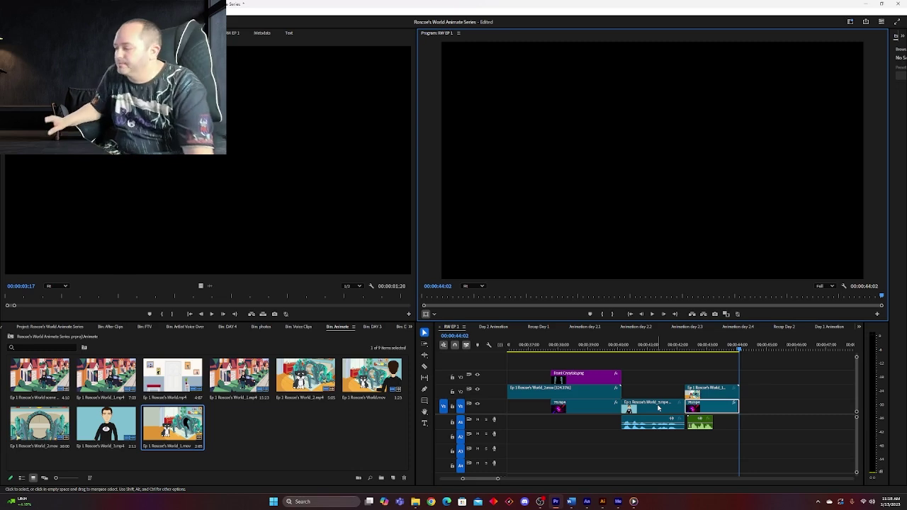
pyautogui.scroll(-5, 658, 407)
pyautogui.click(543, 347)
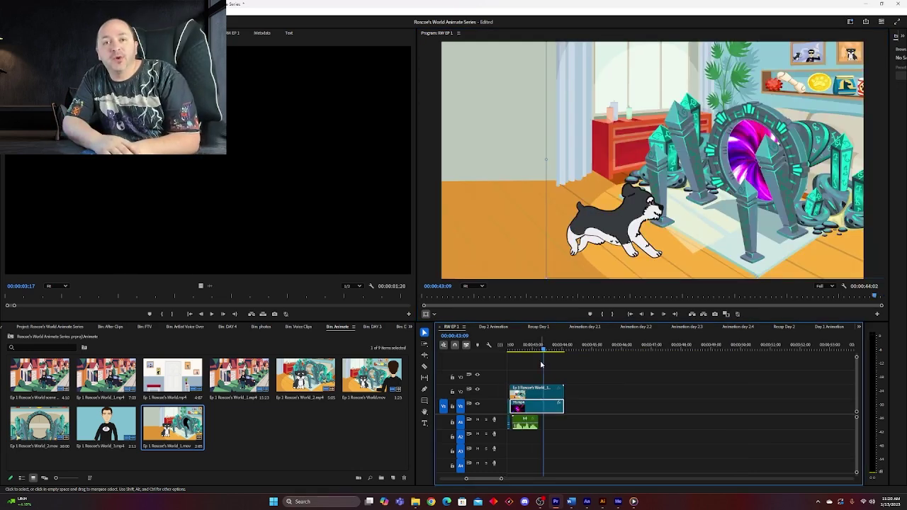